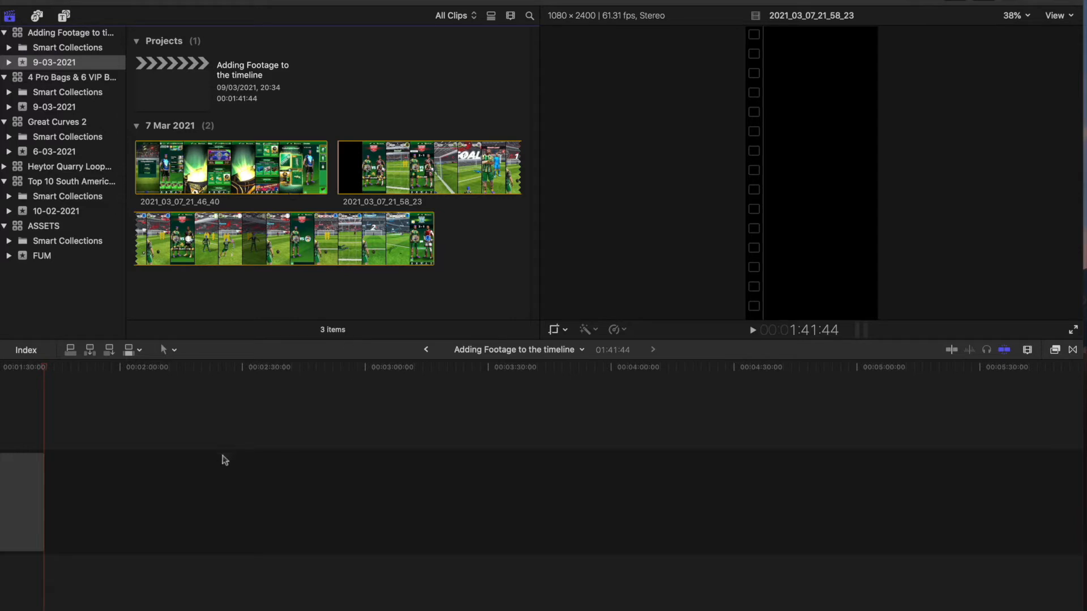
- Preview the clips 2021_03_07_21_46_40 and 2021_03_07_21_58_23 alternately in the browser filmstrips
left_click(291, 500)
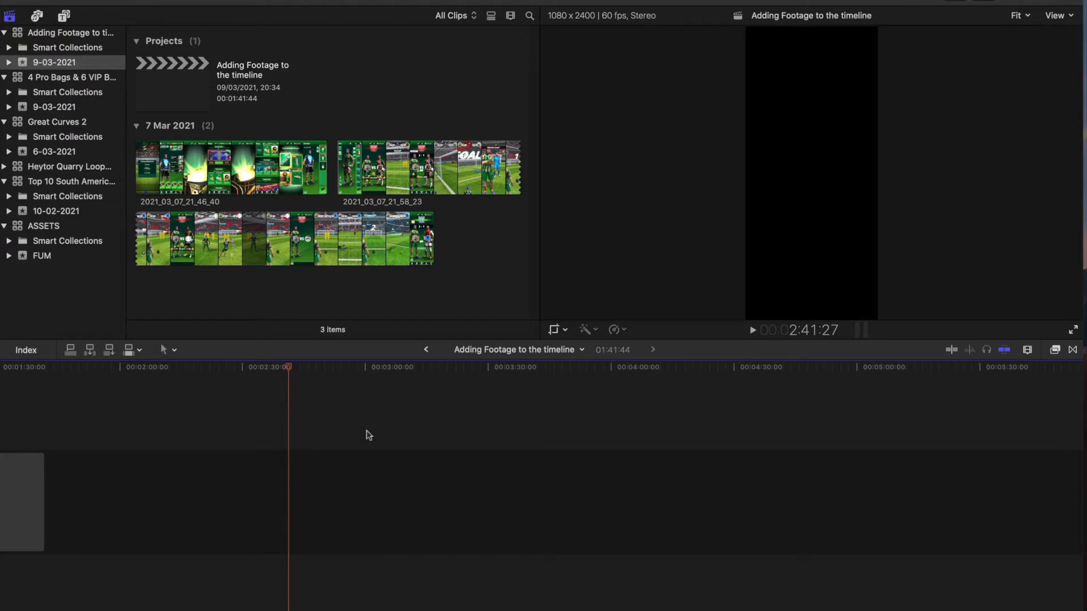
left_click(268, 169)
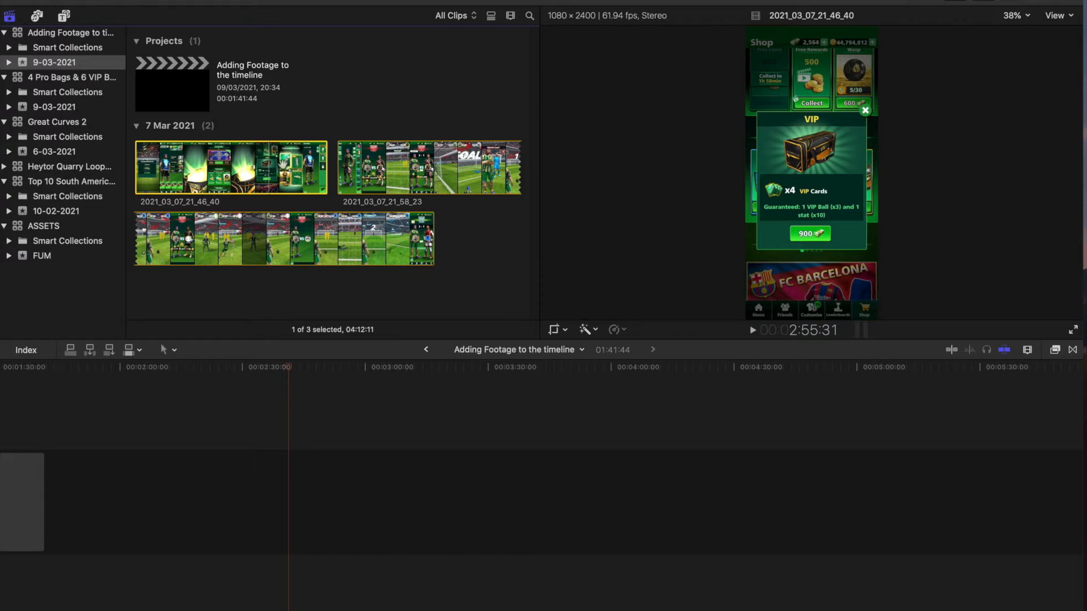
left_click(362, 166)
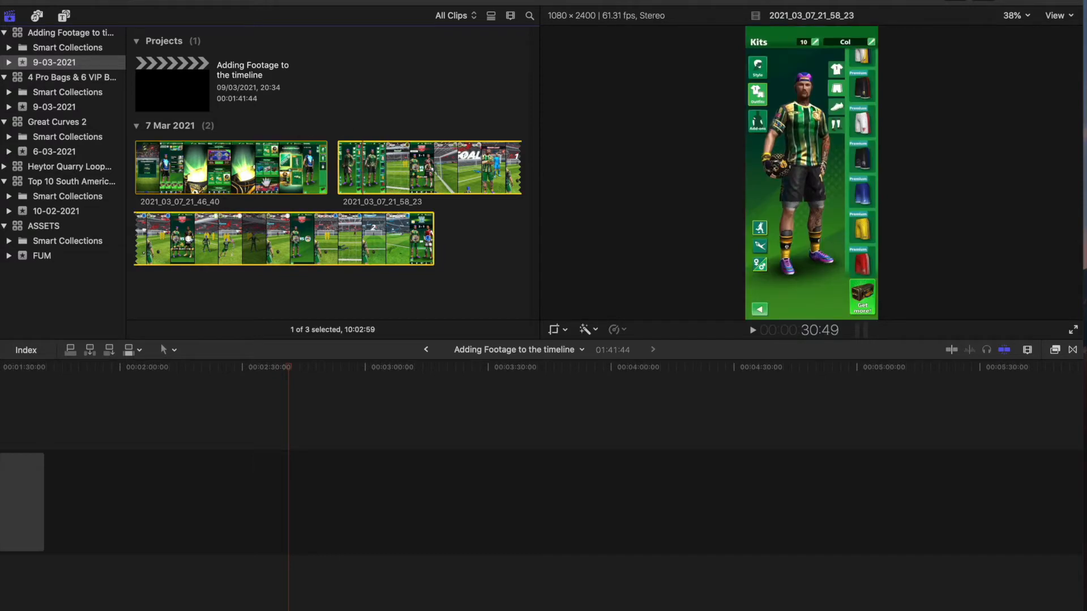
left_click(233, 172)
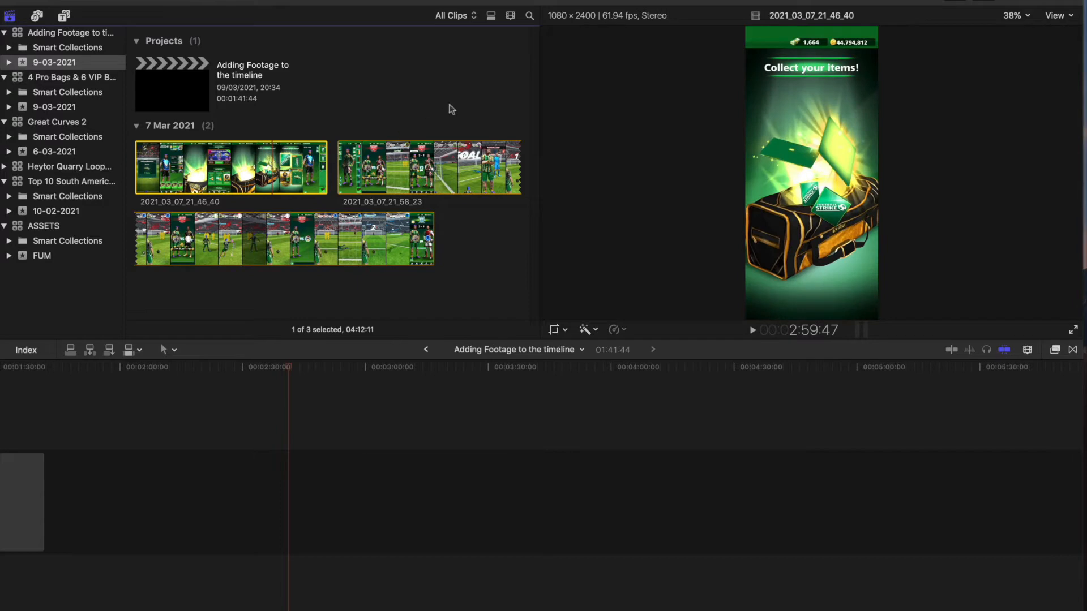
left_click(369, 163)
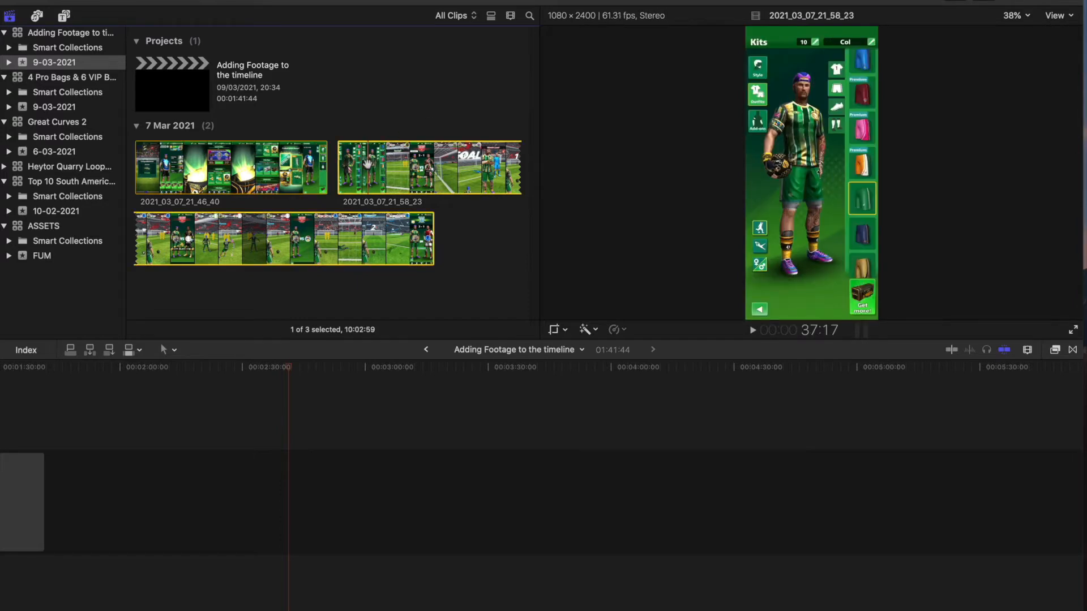
- Switch the browser to list view and examine the two 7 March clips in turn
left_click(491, 17)
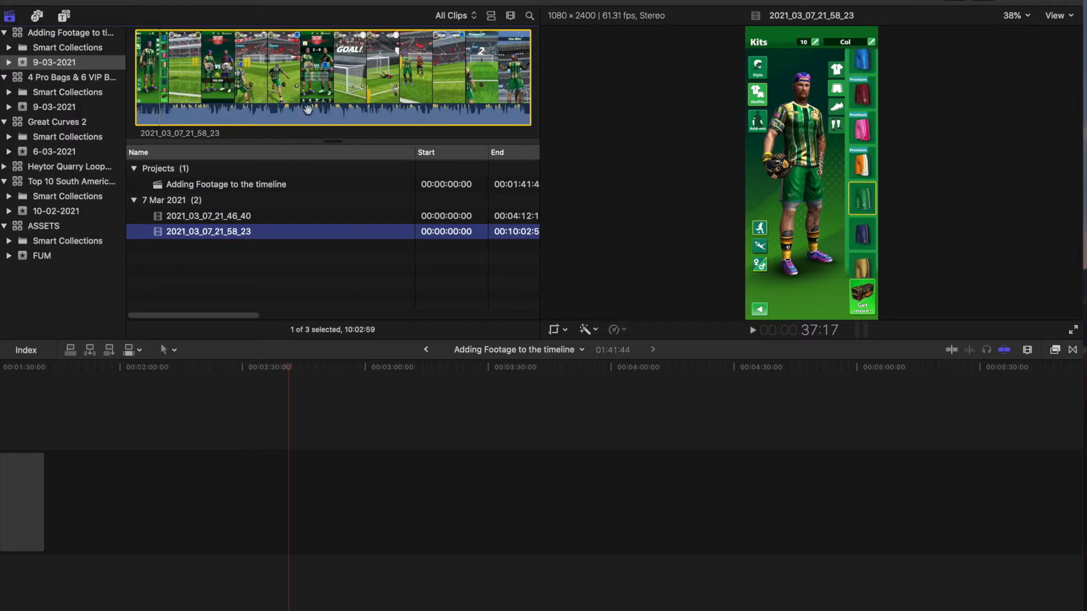
left_click(196, 217)
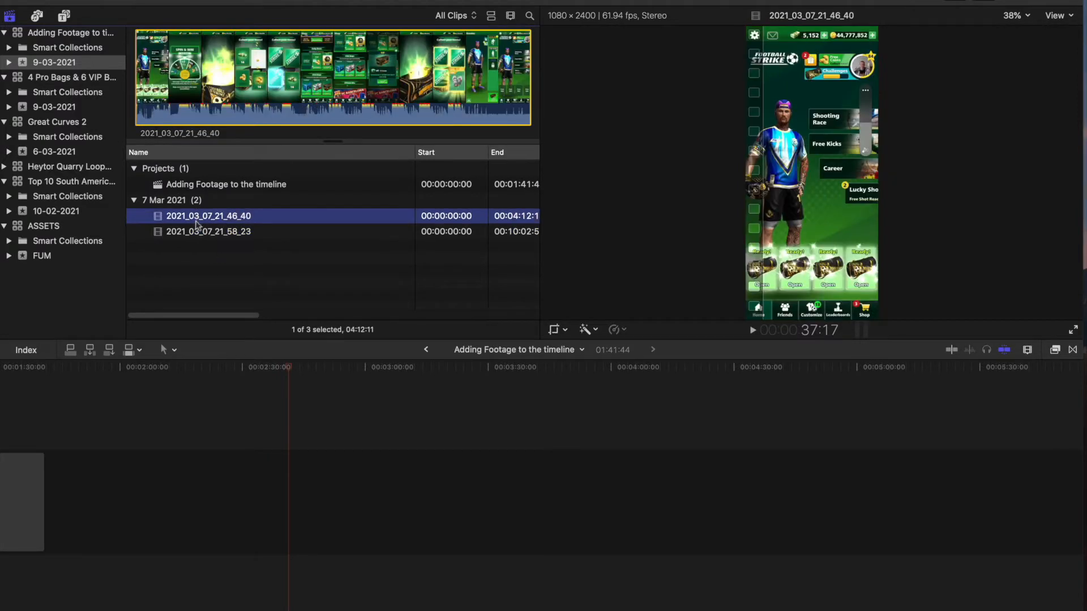
left_click(195, 234)
left_click(195, 217)
left_click(195, 233)
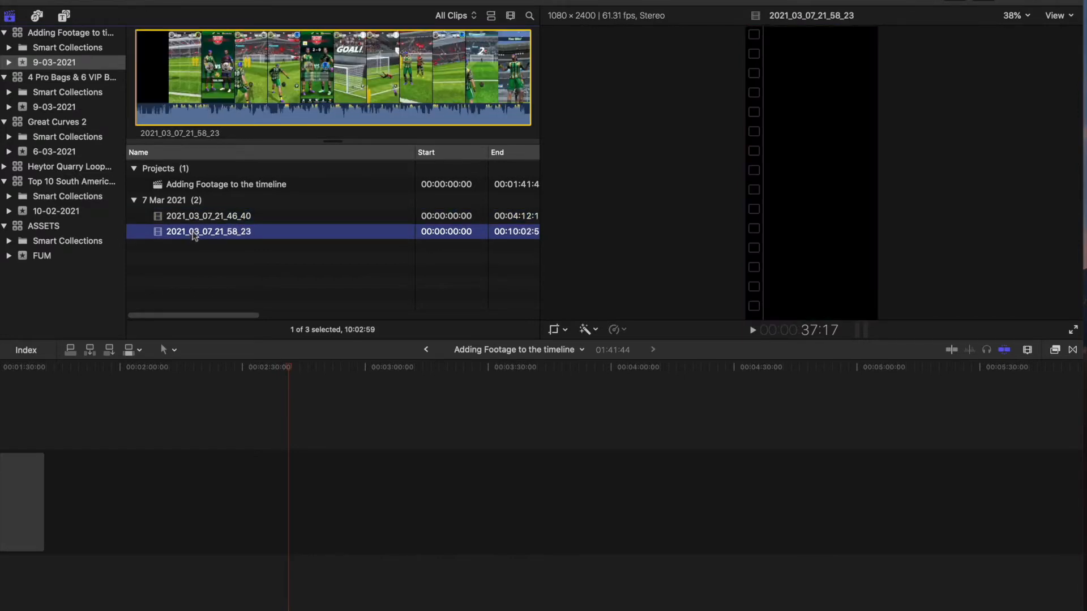
left_click(187, 217)
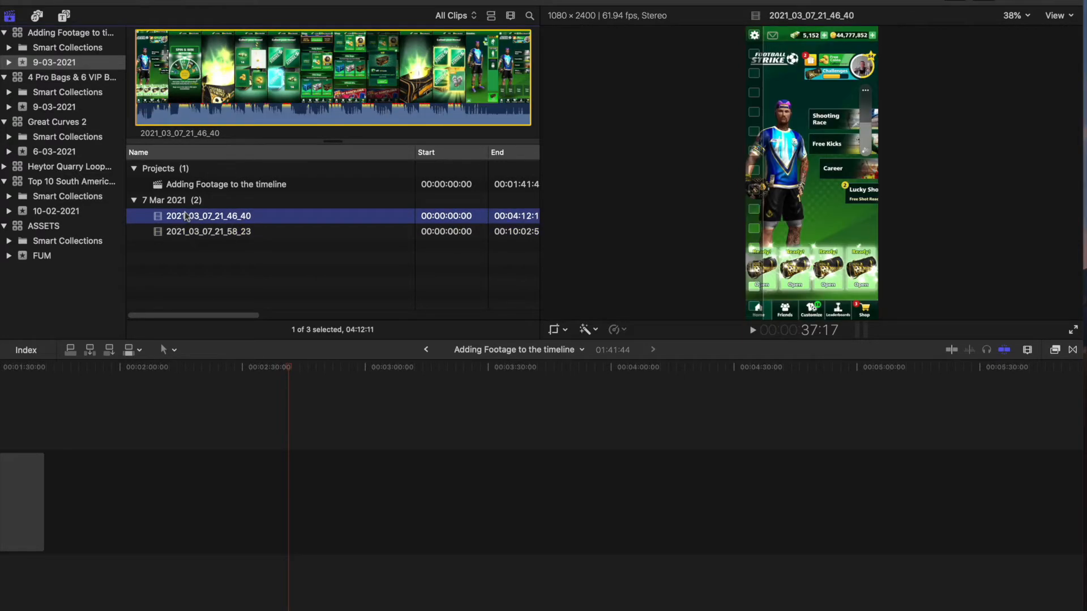
left_click(186, 237)
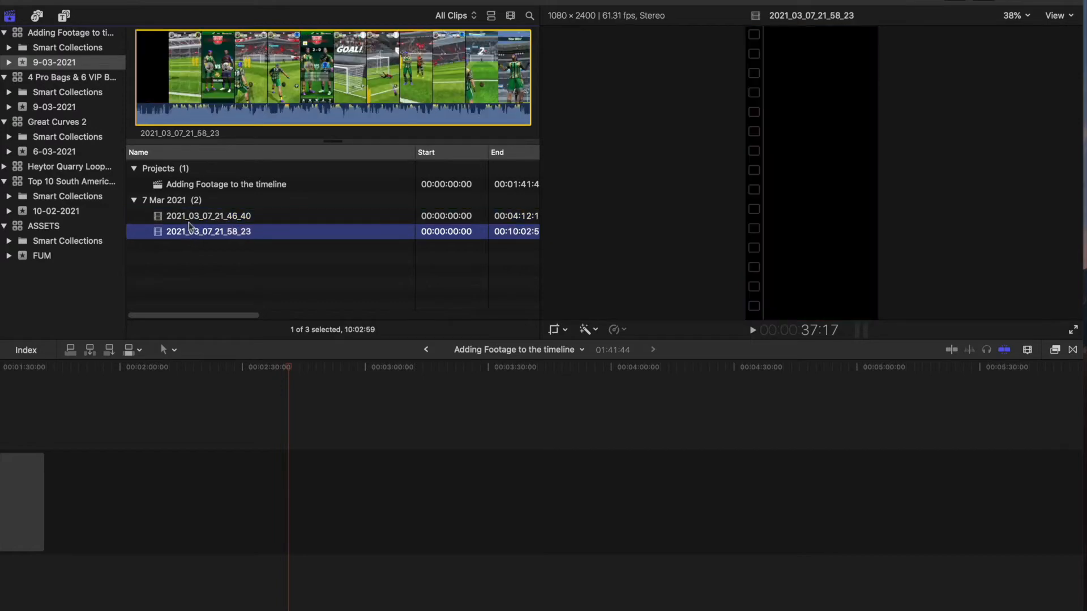
left_click(192, 219)
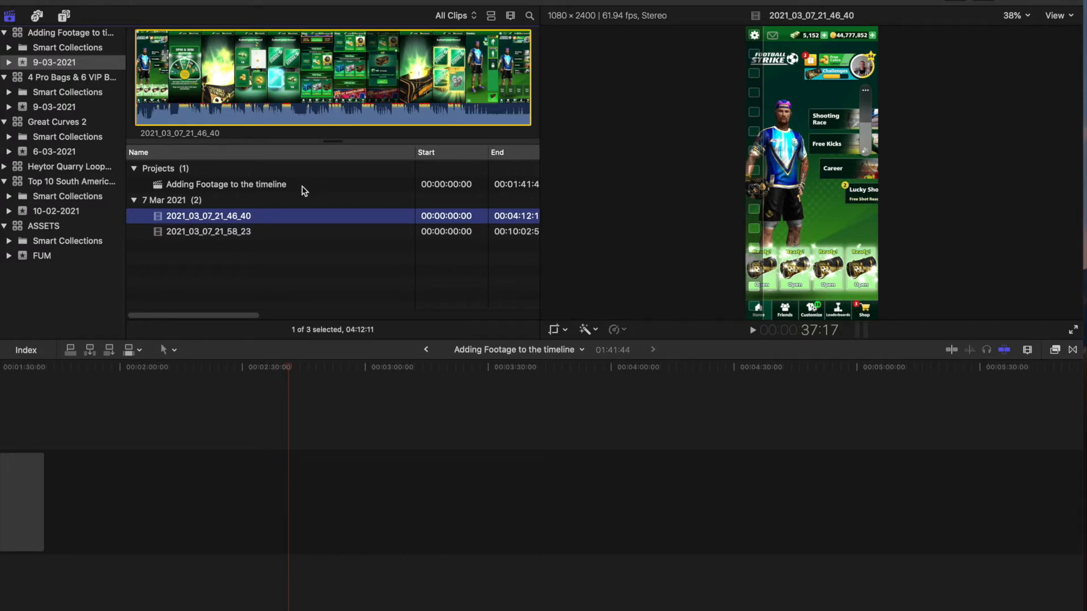
left_click(234, 232)
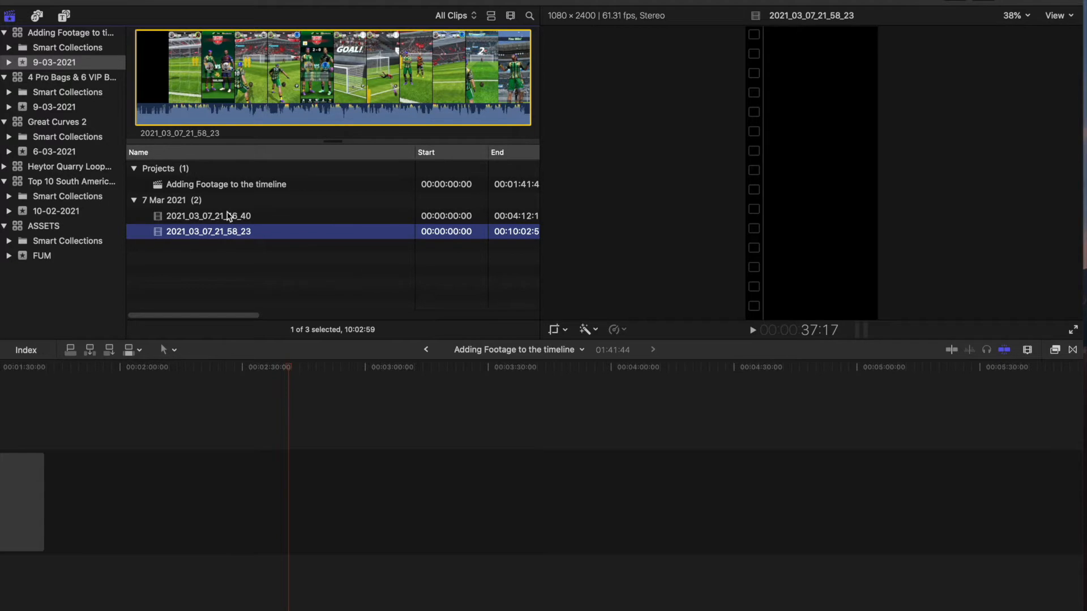
left_click(227, 217)
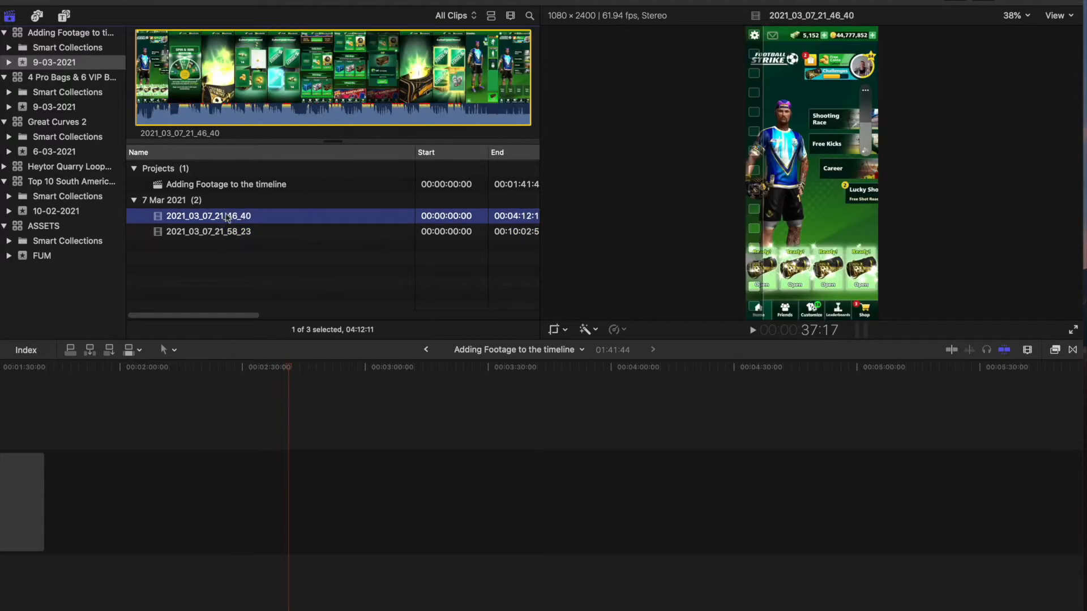
- Return the browser to filmstrip view and slightly reduce the clip height in the clip appearance settings
left_click(491, 16)
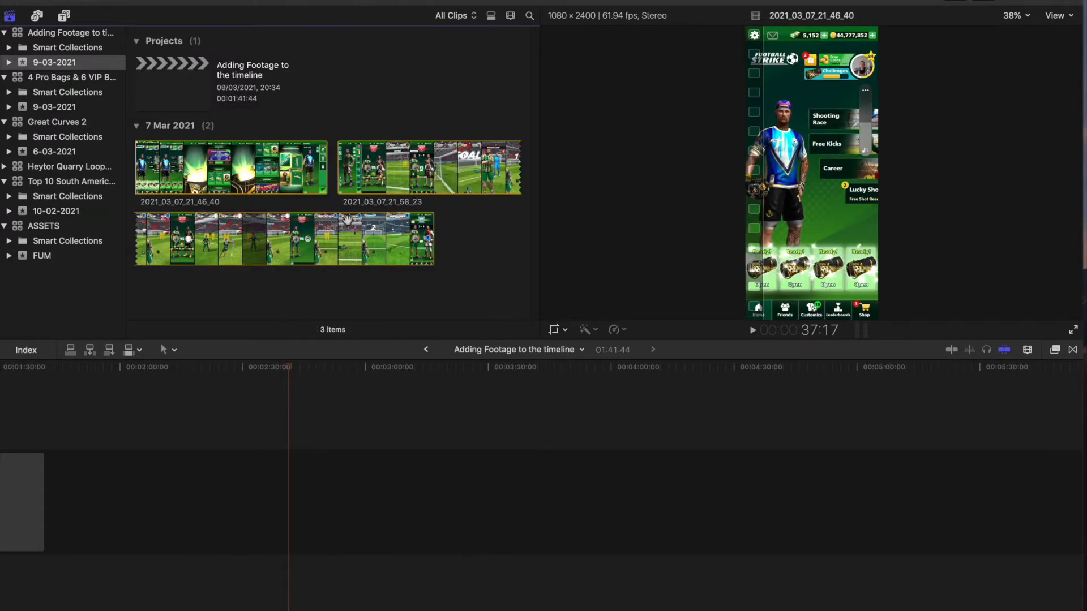
left_click(279, 190)
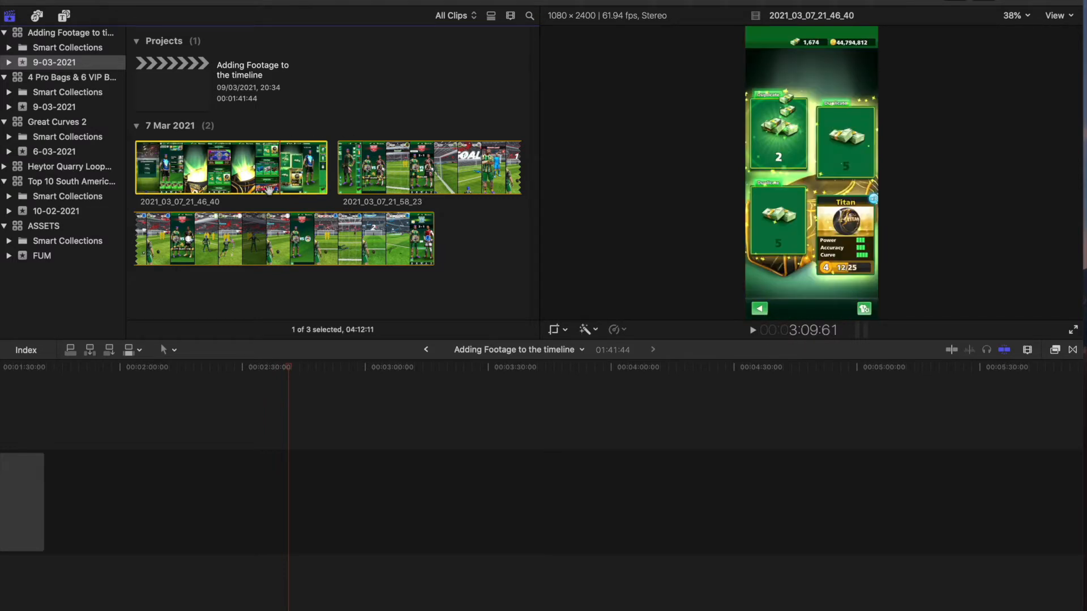
left_click(511, 16)
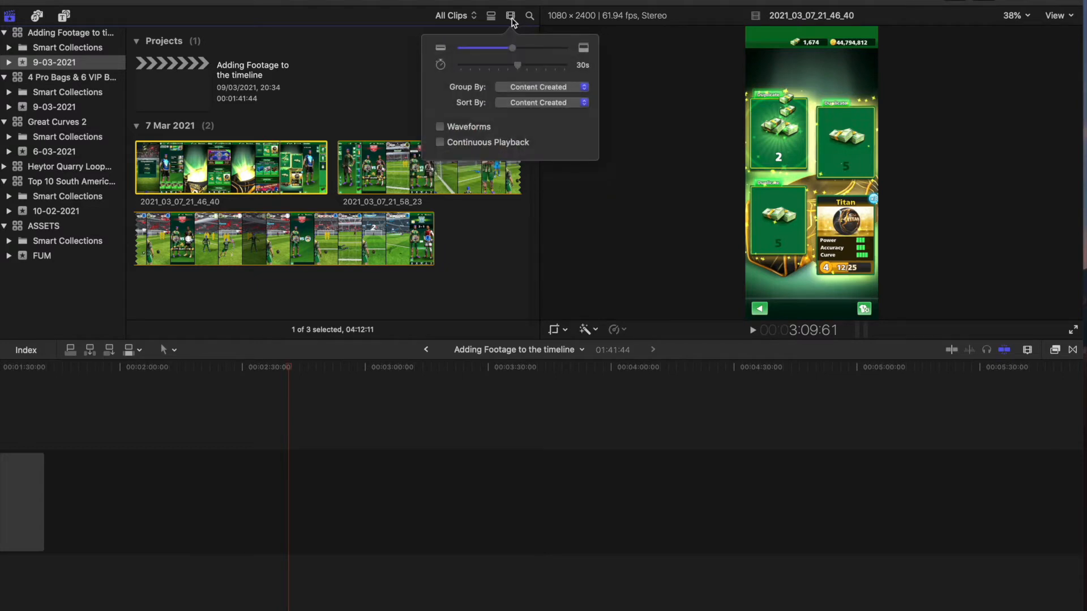
mouse_move(513, 50)
left_mouse_down()
mouse_move(476, 51)
mouse_move(512, 55)
left_mouse_up()
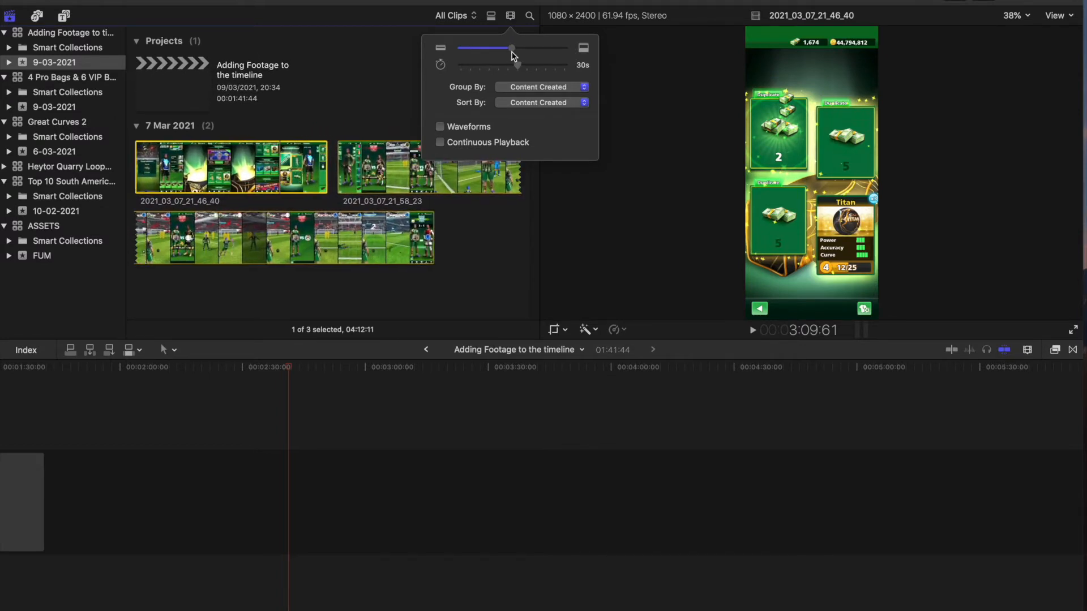
left_click(512, 21)
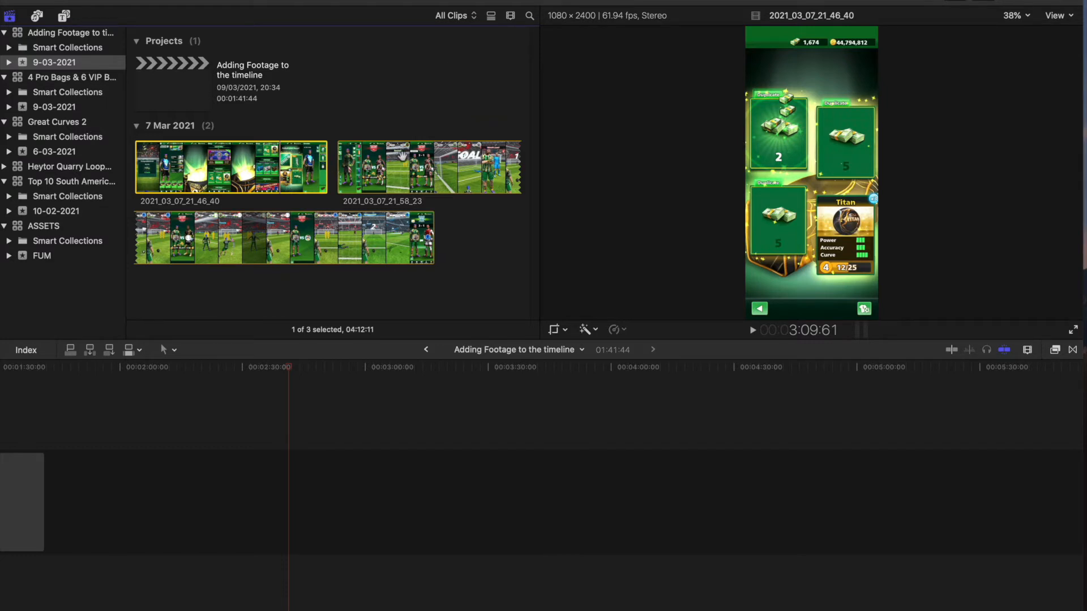
- Place the clip 2021_03_07_21_46_40 in the timeline directly after the gap, and delete it again
left_click(295, 238)
left_click(268, 164)
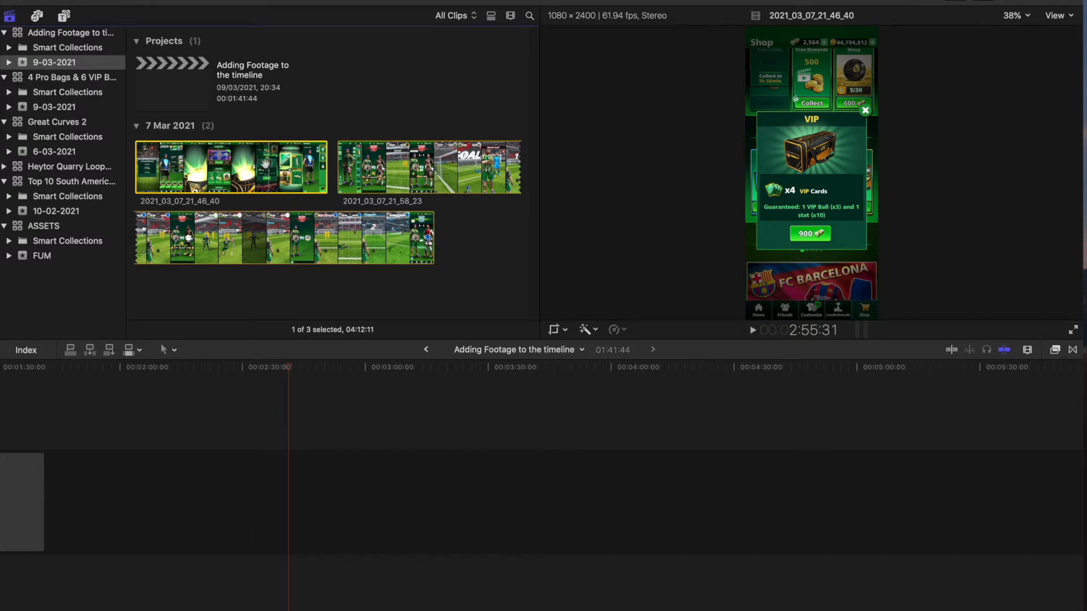
left_click(234, 161)
left_click_drag(234, 161, 57, 502)
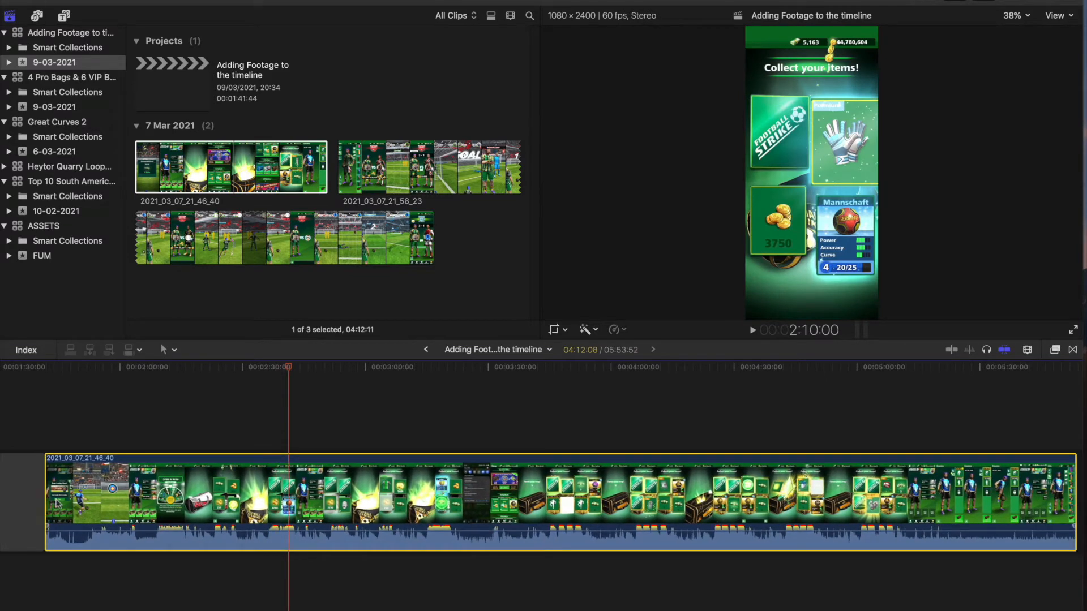
key("BackSpace")
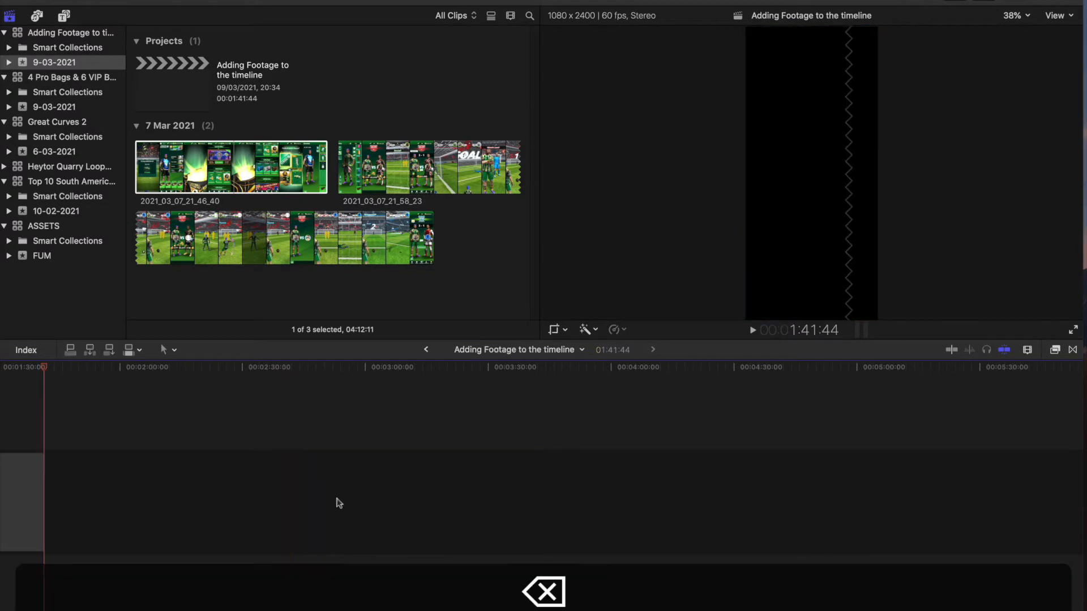
- Append the clip 2021_03_07_21_46_40 to the end of the storyline and fit the whole project in the timeline
left_click(237, 167)
key("e")
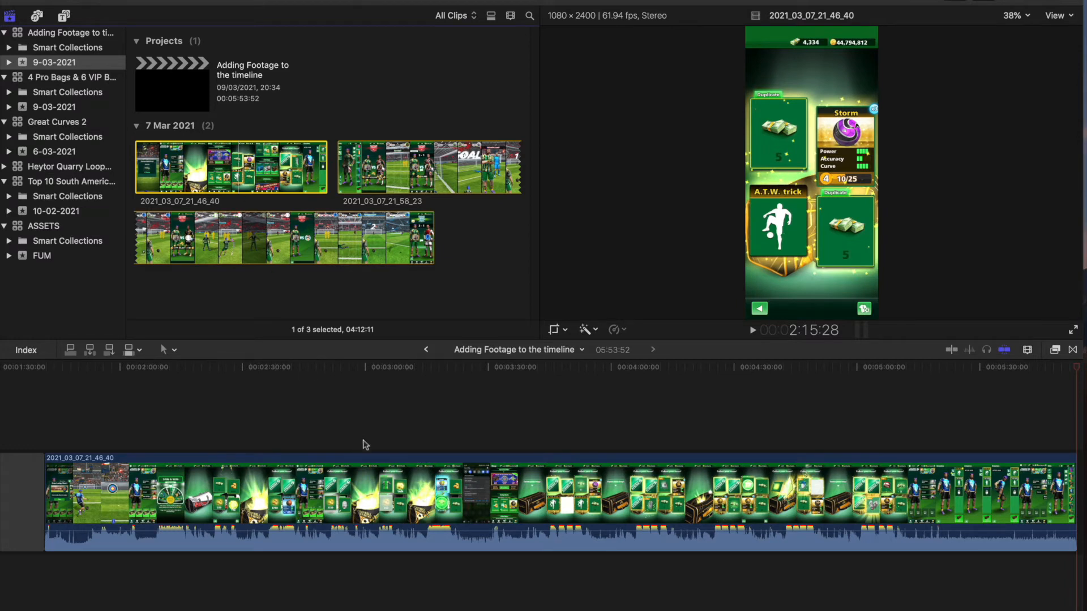
key("shift+z")
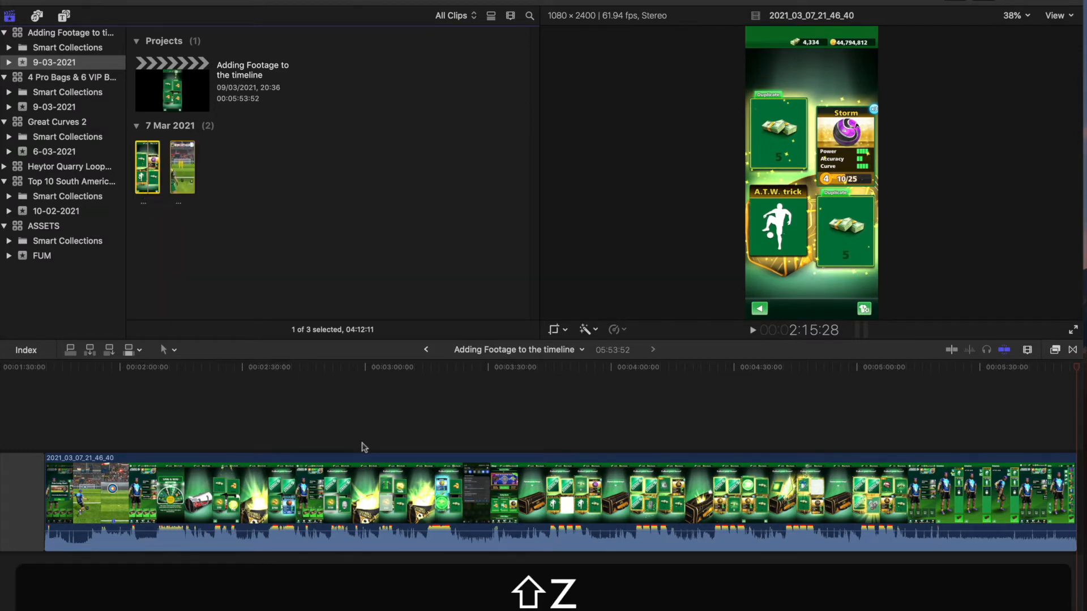
left_click(307, 412)
key("shift+z")
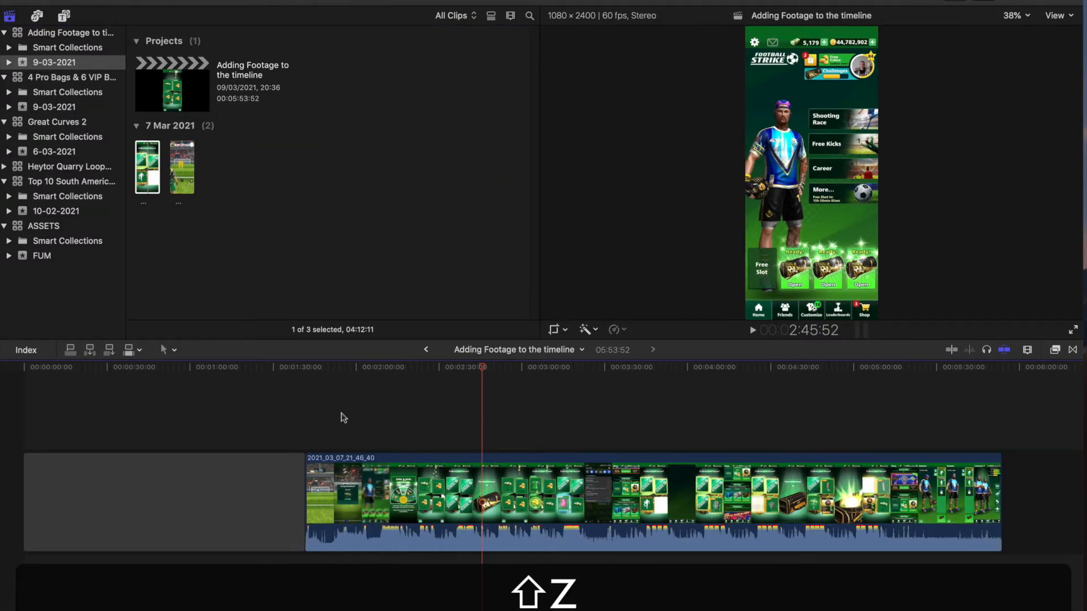
- Delete the gap before the clip and place the playhead at about 1:05
left_click(272, 488)
key("BackSpace")
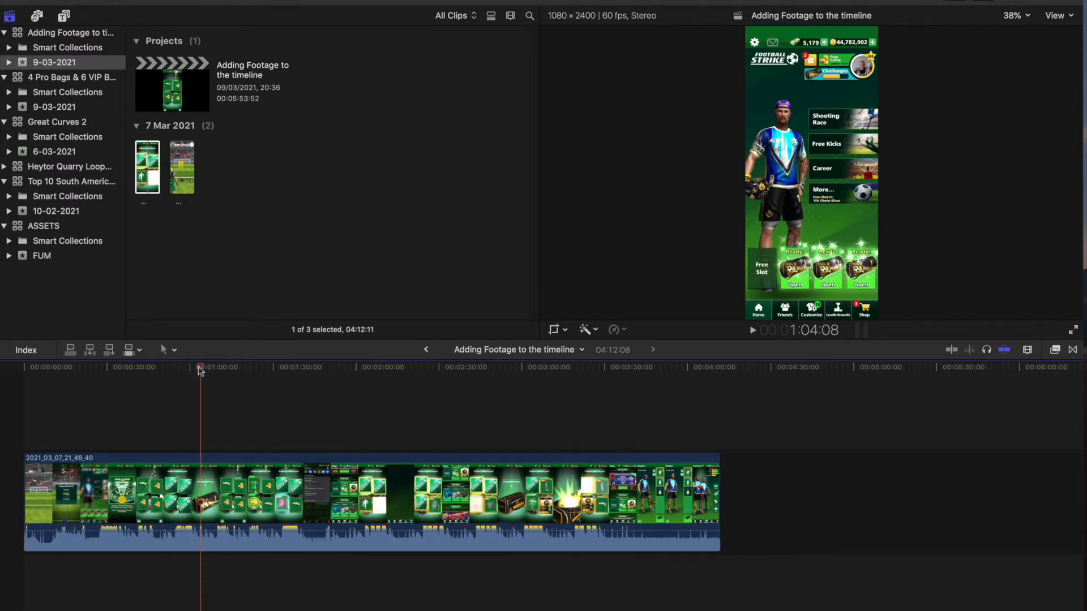
left_click_drag(200, 370, 205, 370)
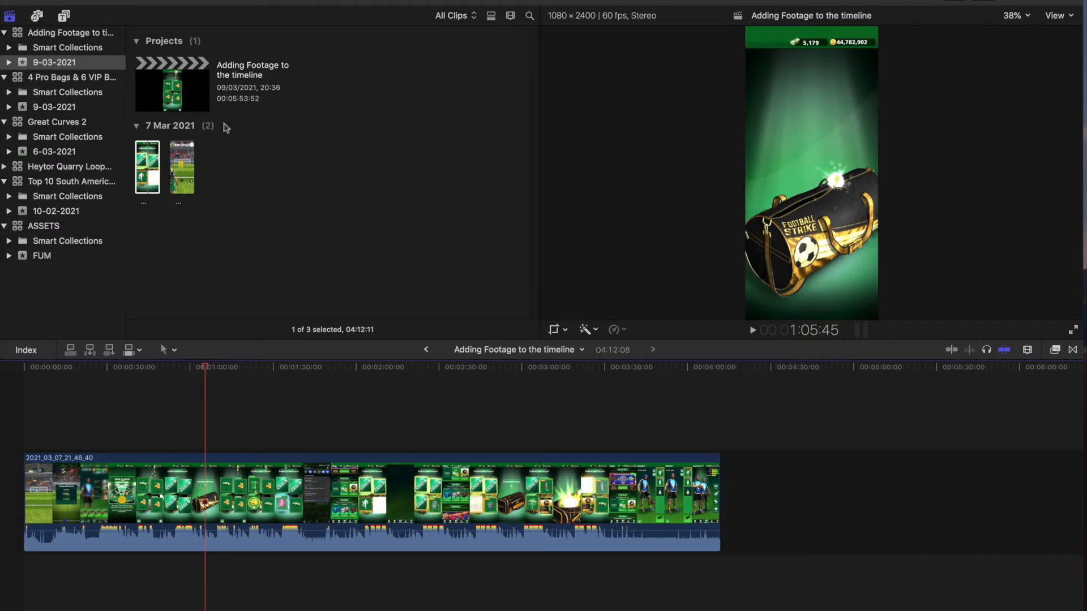
- Enlarge the clip thumbnails in the browser by increasing the clip height
left_click(508, 17)
left_click_drag(514, 50, 547, 48)
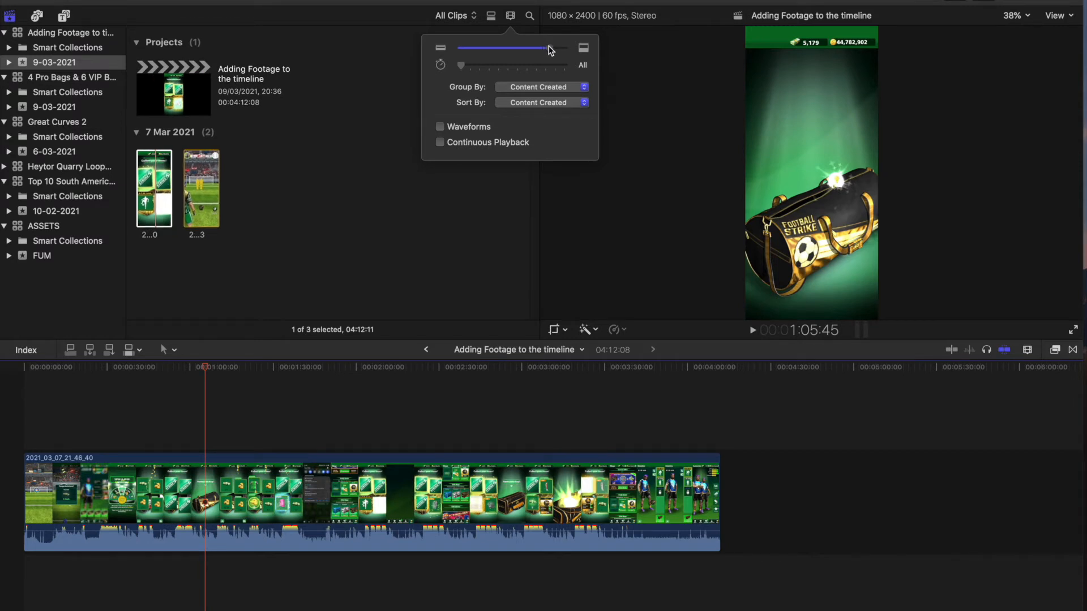
left_click(347, 121)
- Append the clip 2021_03_07_21_58_23 after the first clip in the timeline, and delete it again
left_click(199, 212)
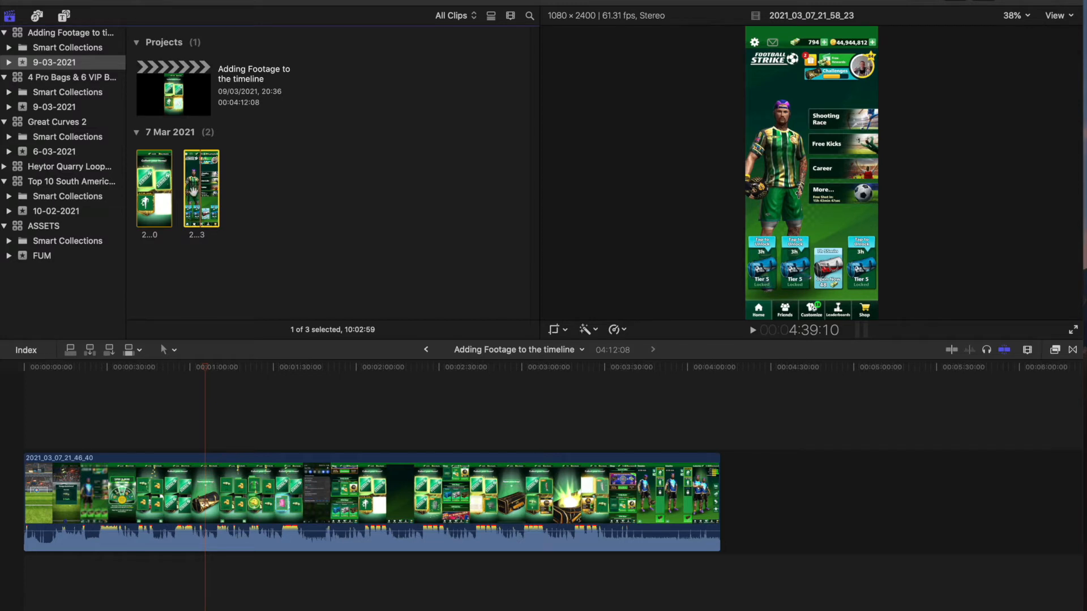
key("e")
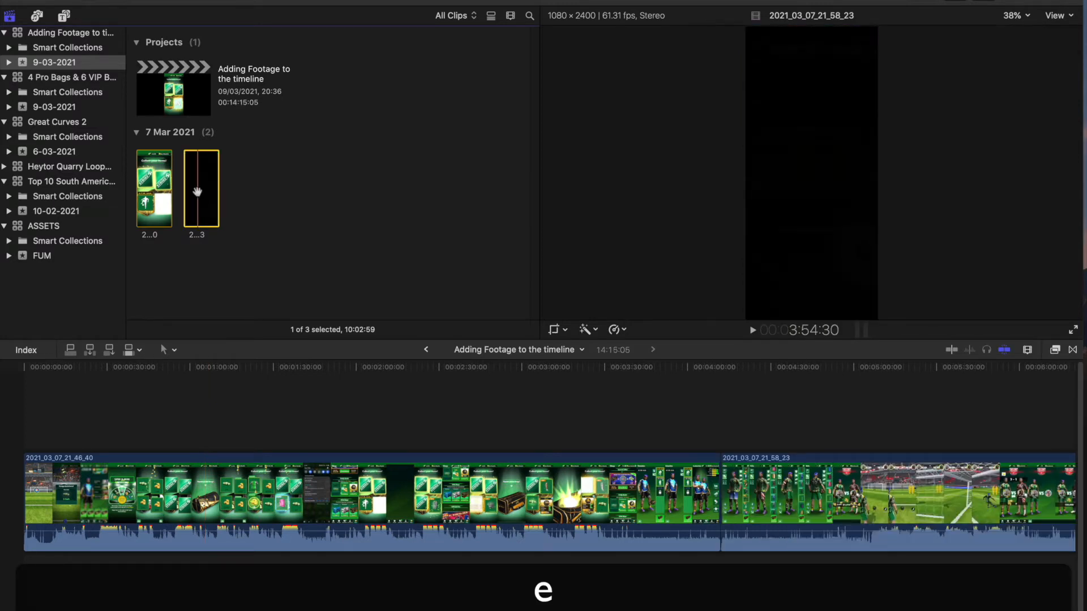
left_click(785, 510)
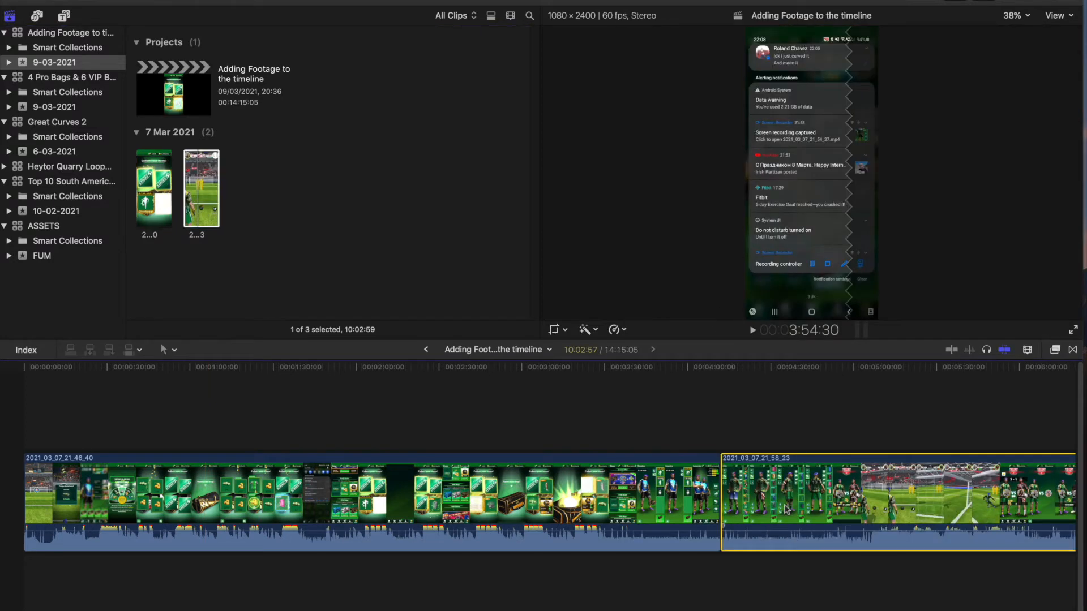
key("BackSpace")
- Insert the browser clip 2021_03_07_21_58_23 into the timeline at about 2:15, splitting the existing clip
left_click(511, 16)
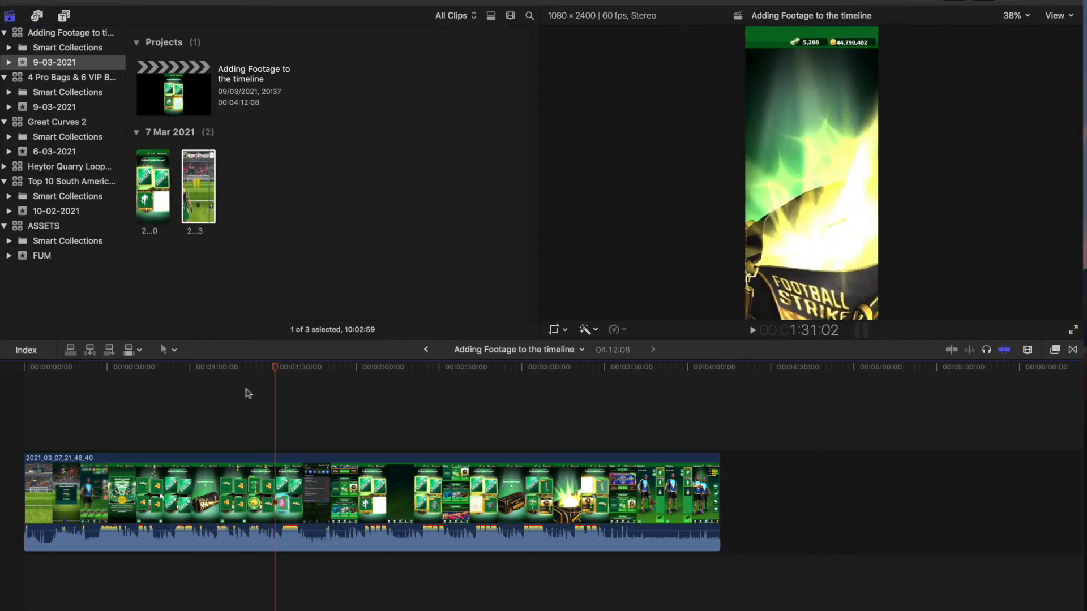
left_click(345, 409)
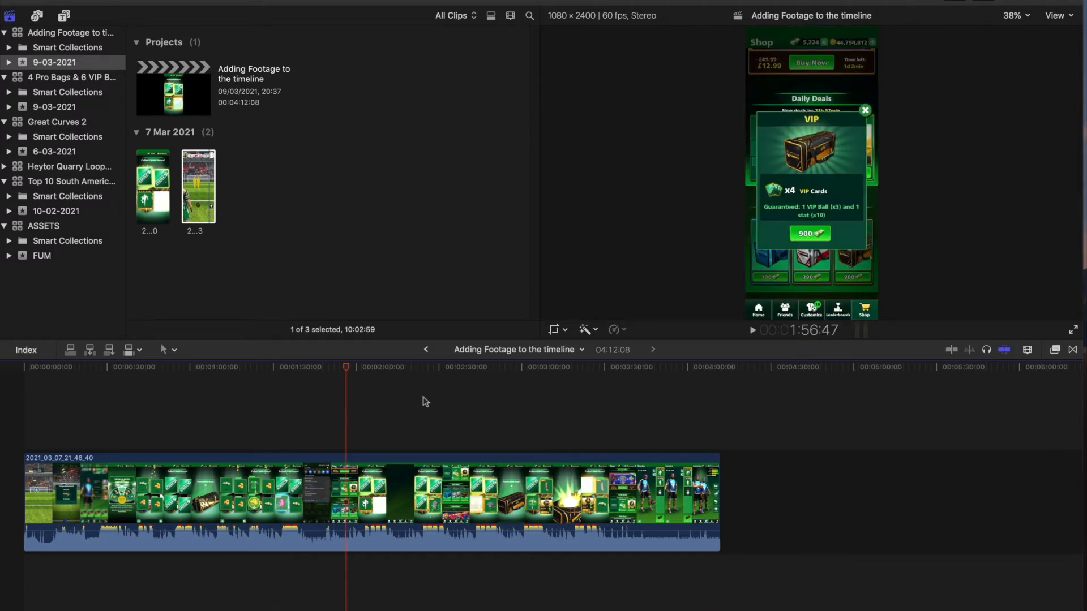
left_click(516, 406)
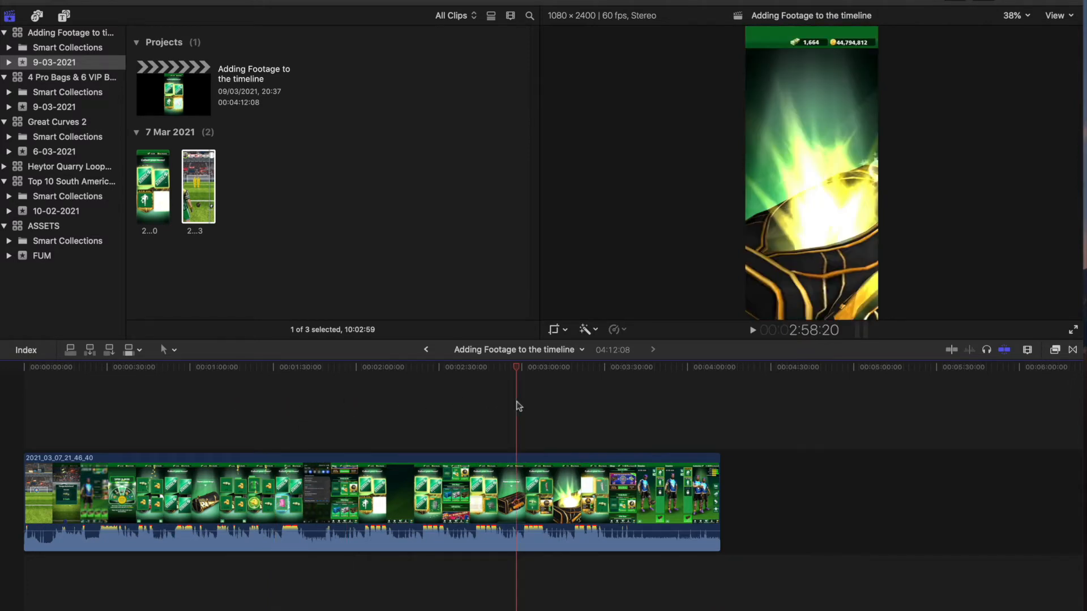
left_click(398, 397)
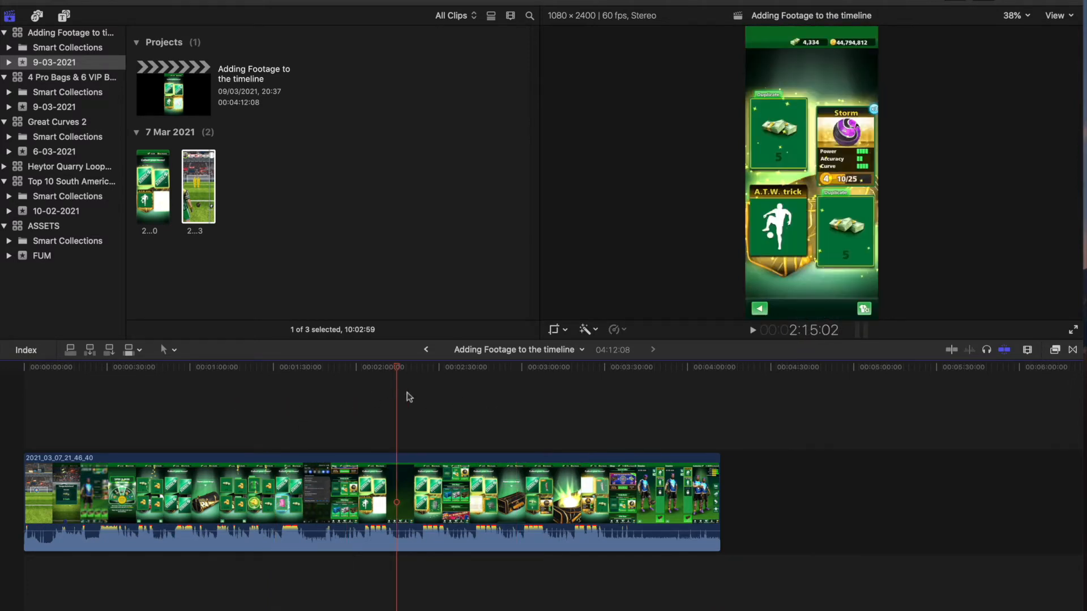
left_click(206, 175)
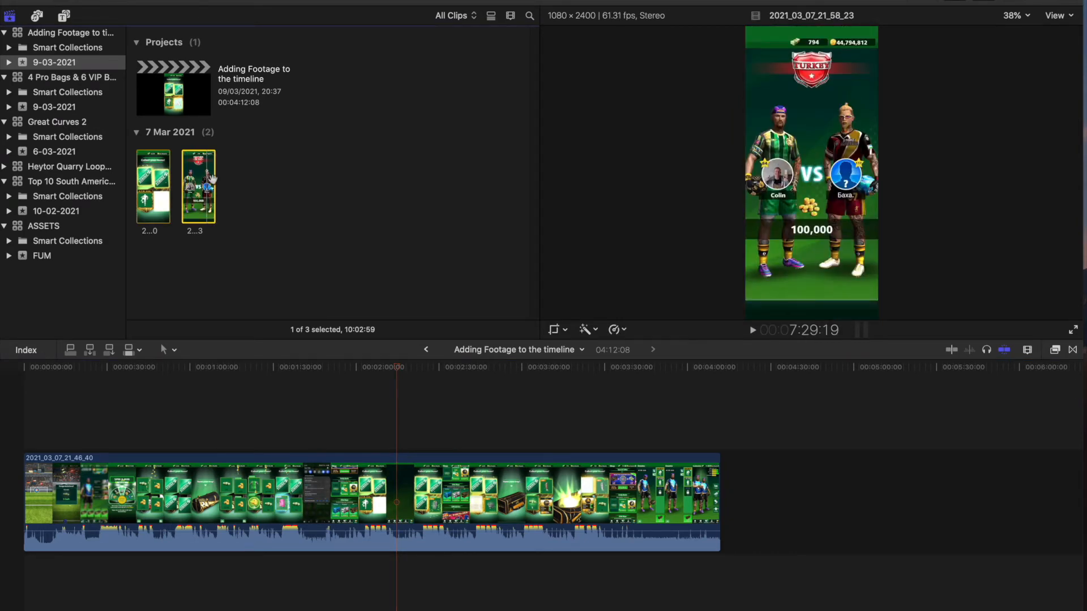
key("w")
key("shift+z")
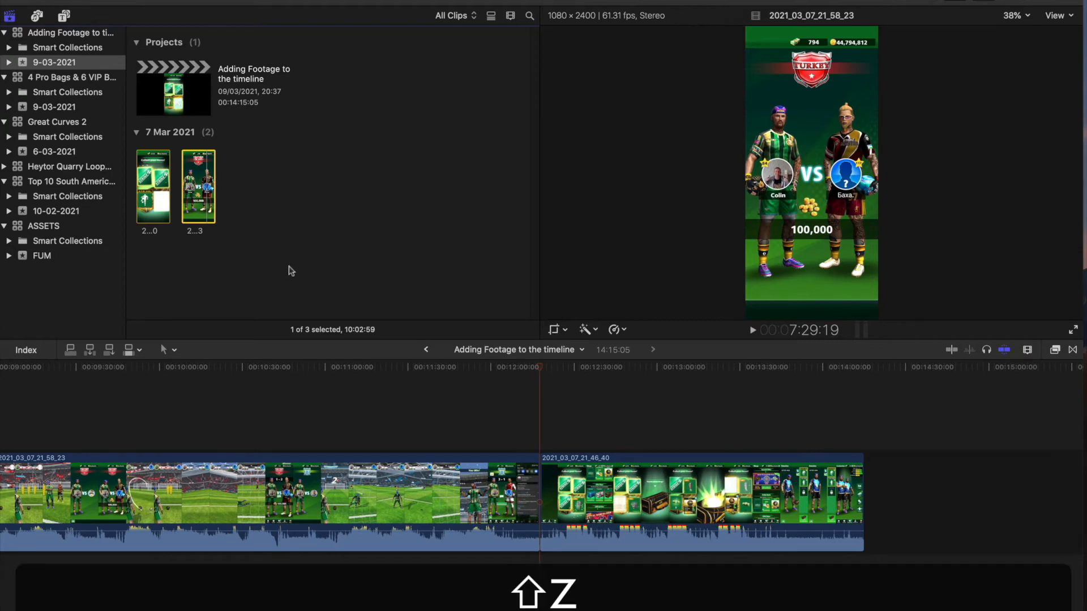
- Undo the clip insertion and move the playhead to about 2:12
left_click(566, 471)
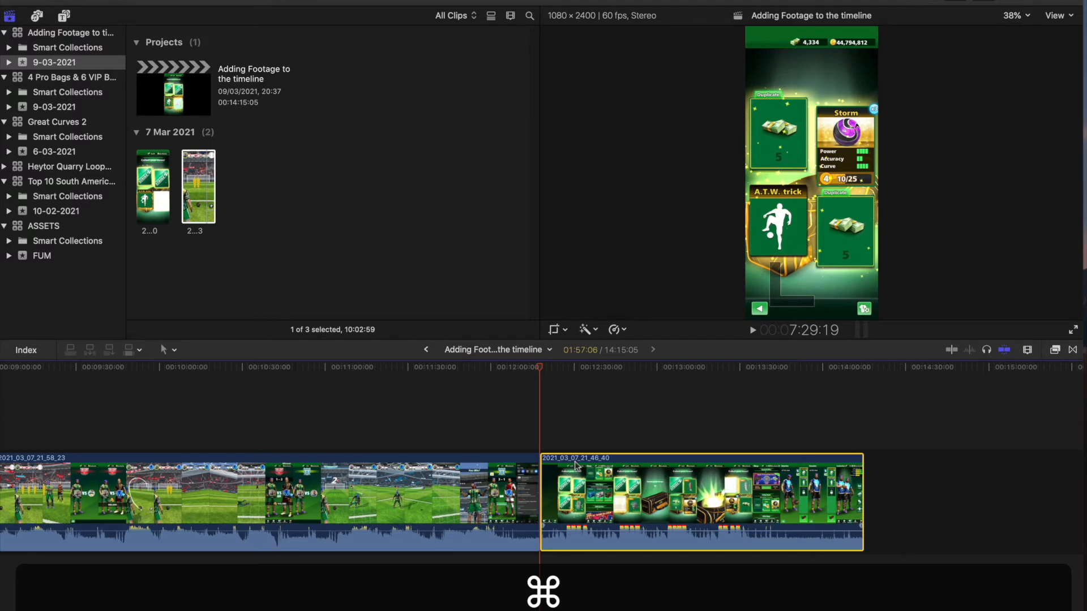
key("super+z")
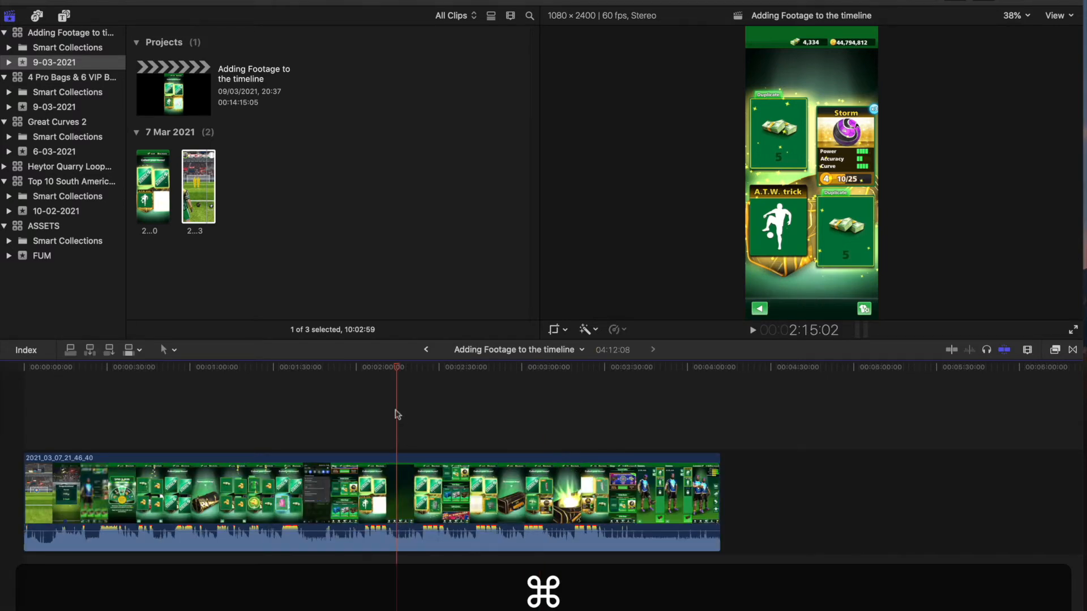
mouse_move(396, 368)
left_mouse_down()
mouse_move(358, 371)
mouse_move(418, 368)
mouse_move(390, 366)
left_mouse_up()
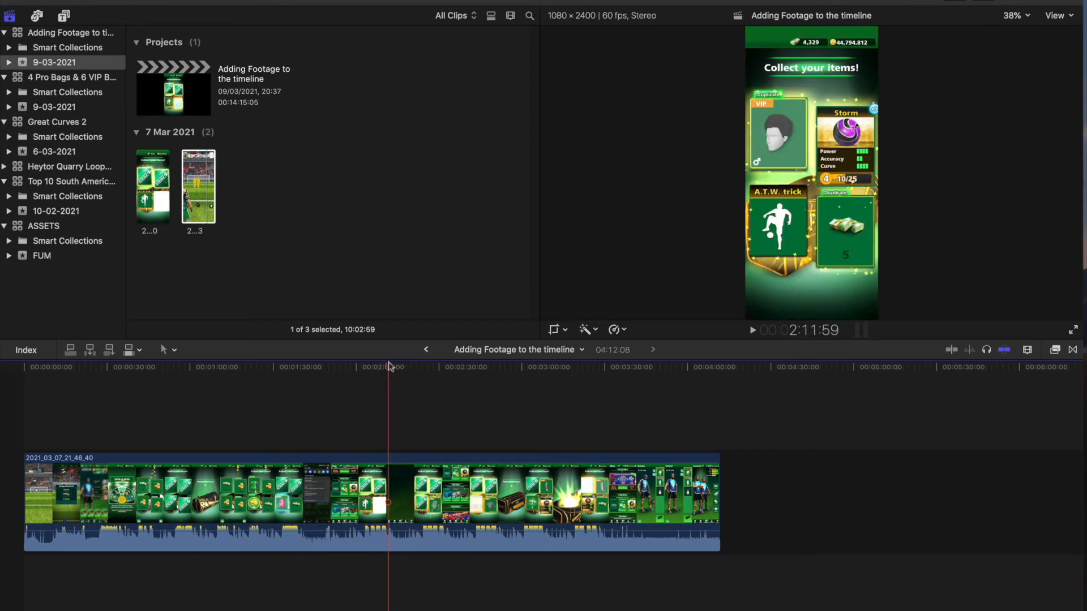
- Append the browser clip 2021_03_07_21_46_40 to the end of the storyline and undo the addition
left_click(343, 457)
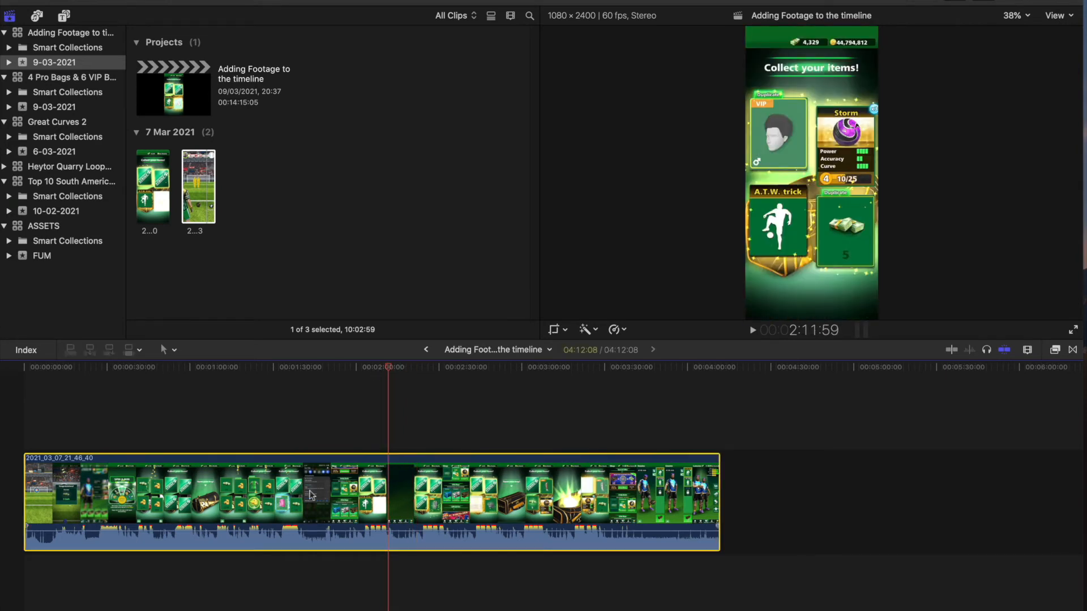
left_click(158, 187)
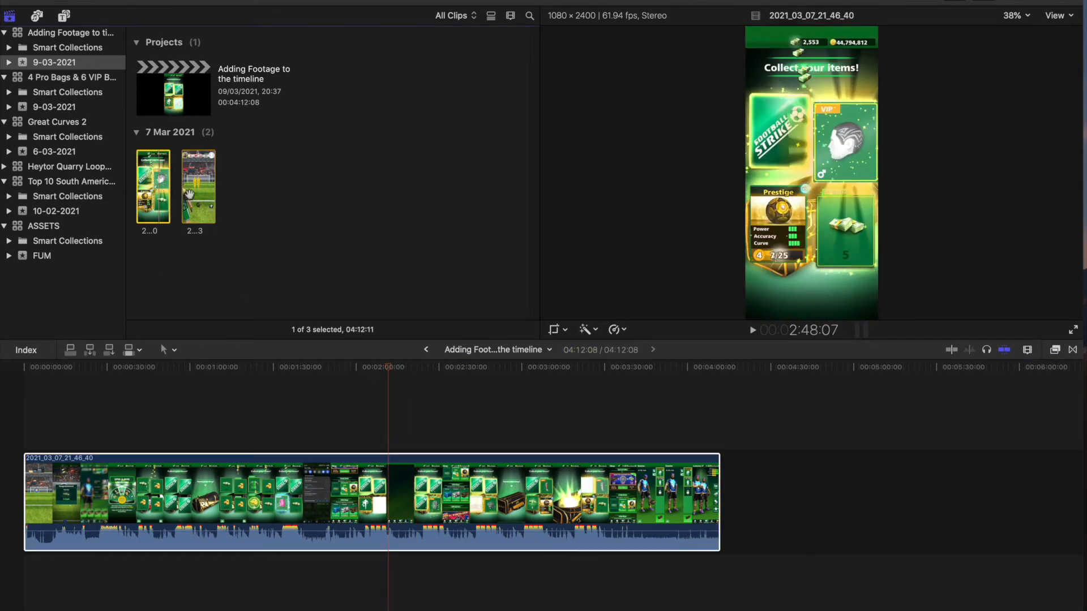
key("e")
key("super+z")
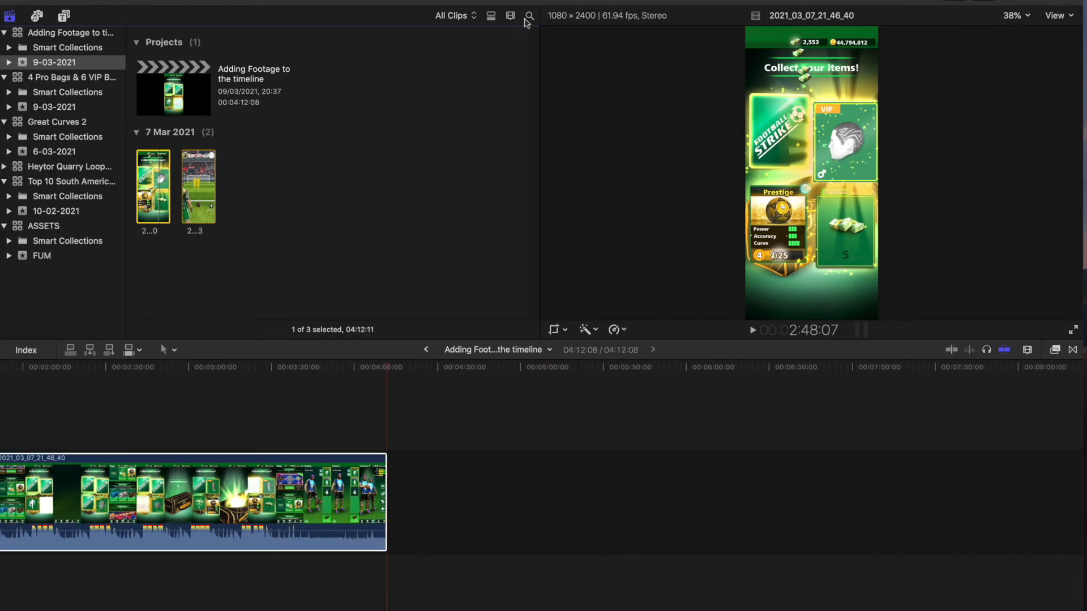
- Delete the remaining clip from the timeline and switch the browser to list view
left_click(257, 485)
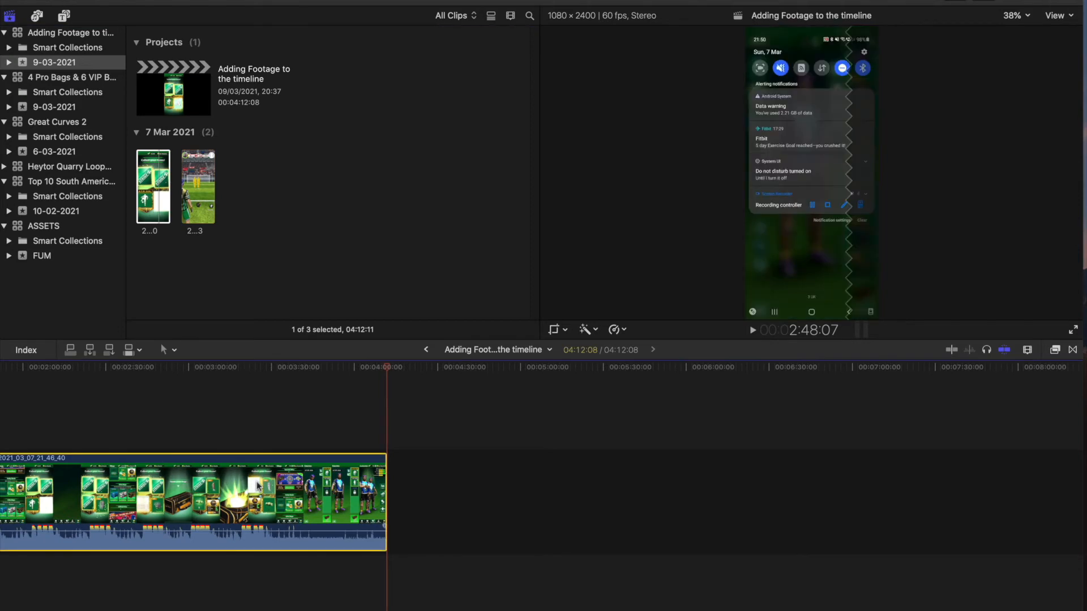
key("BackSpace")
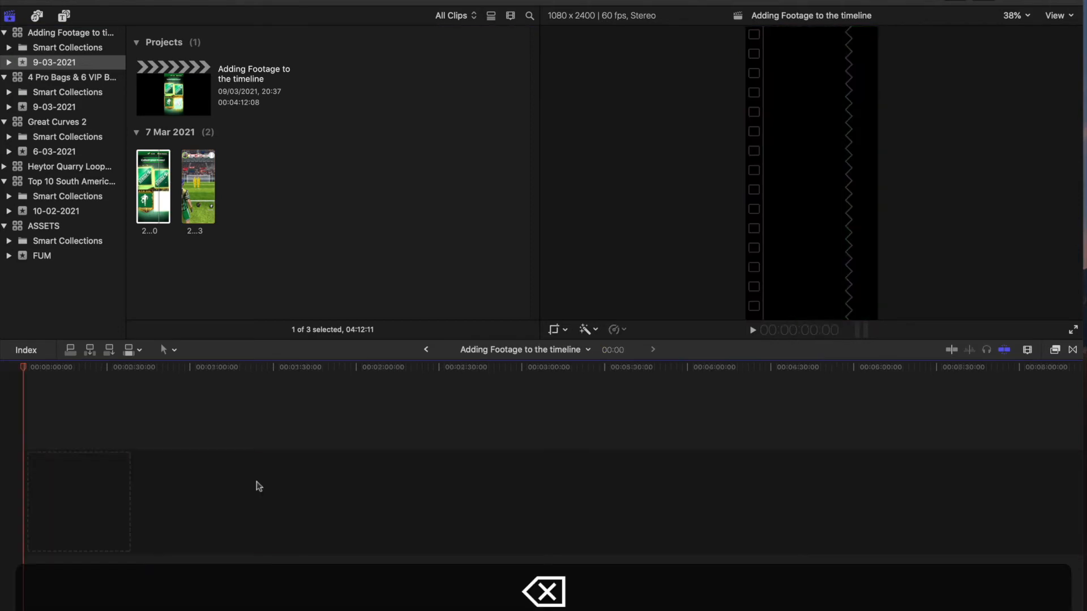
left_click(509, 17)
left_click(509, 17)
left_click(490, 17)
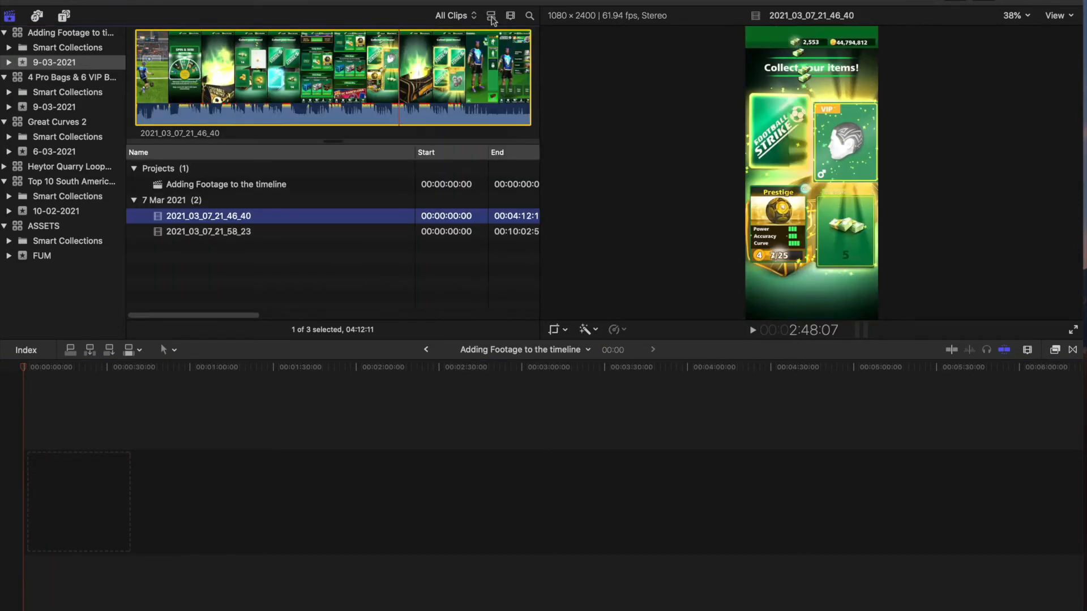
- Mark the start of a range in the browser clip 2021_03_07_21_46_40 at about 1:42
left_click(228, 229)
left_click(227, 219)
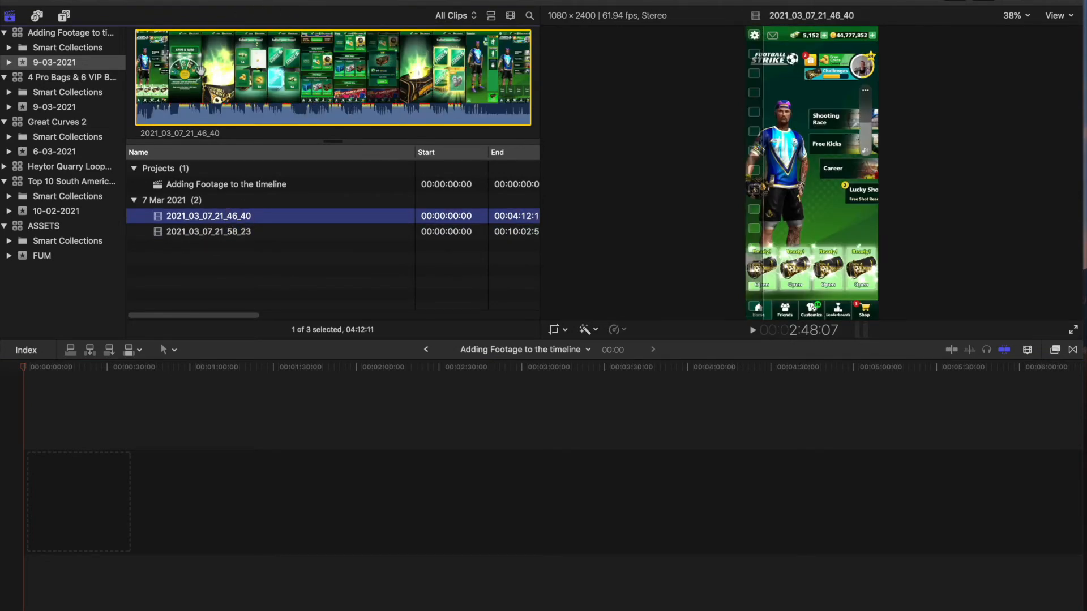
left_click(284, 61)
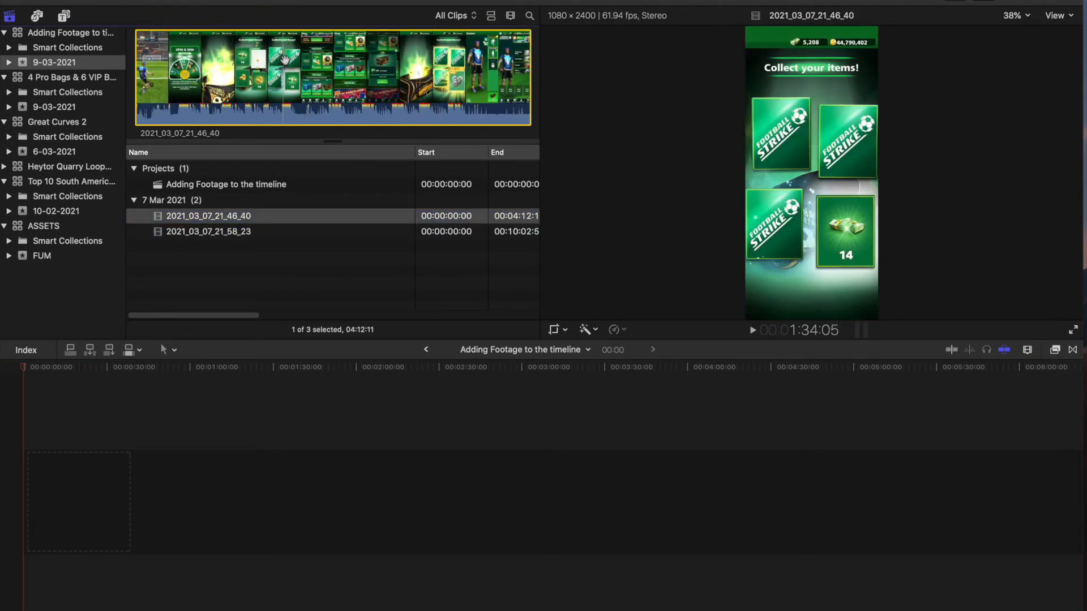
left_click(293, 62)
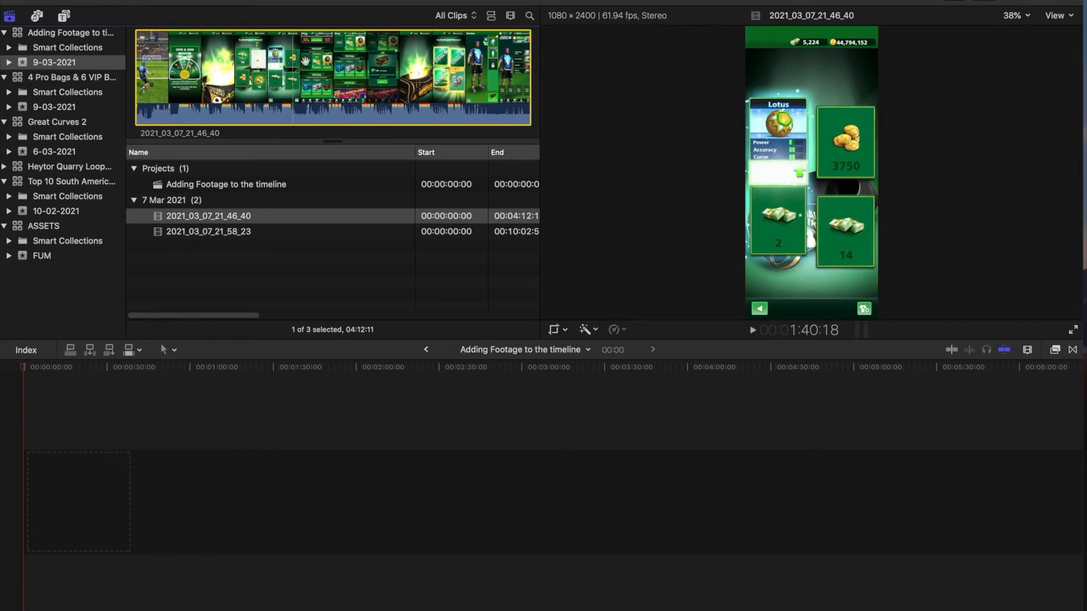
left_click(309, 63)
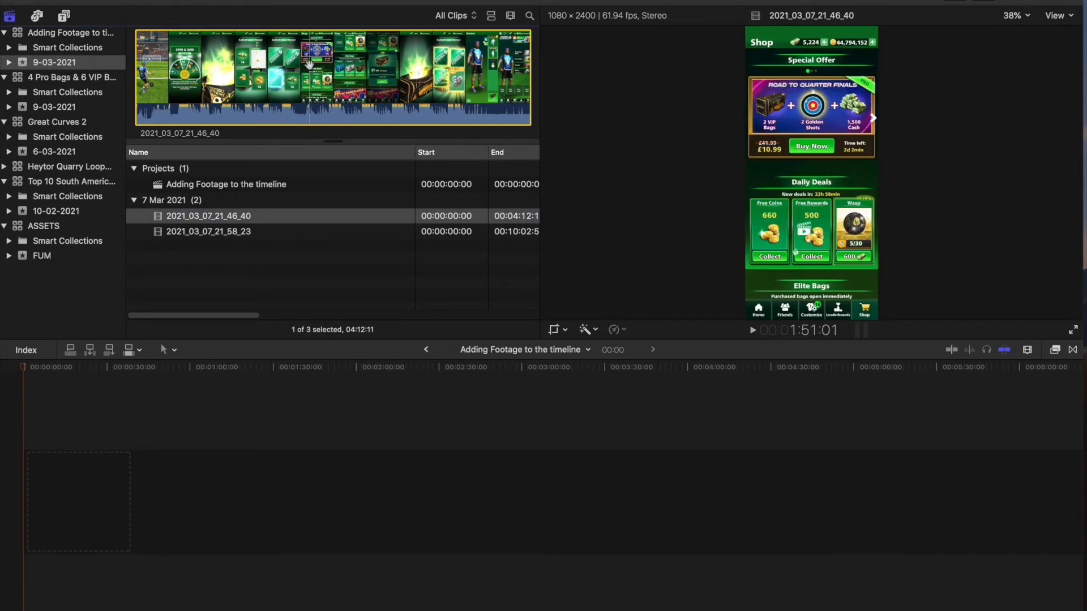
left_click(298, 61)
left_click(297, 61)
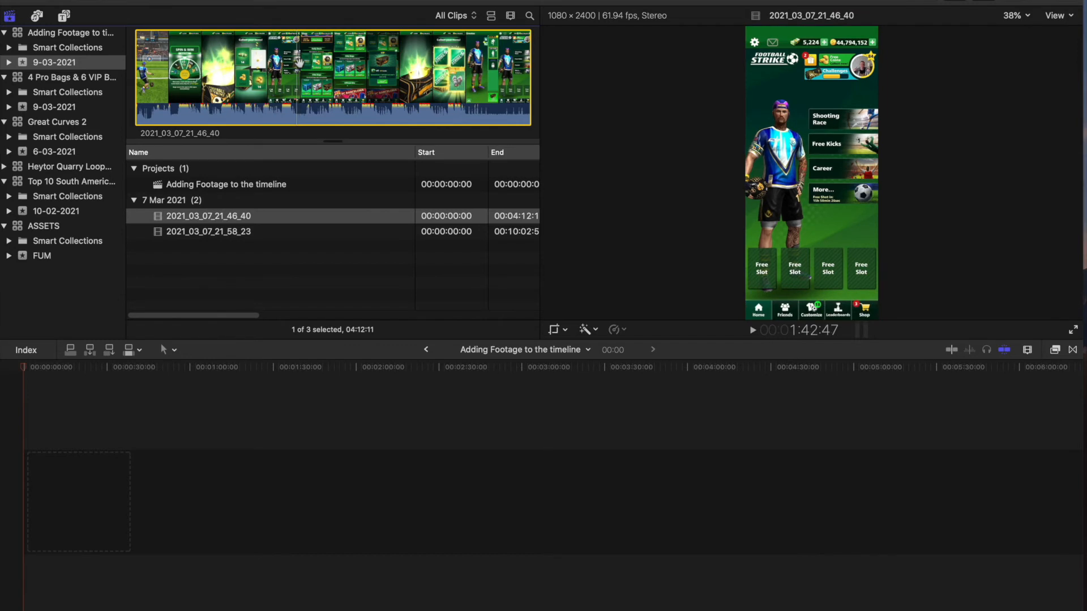
key("i")
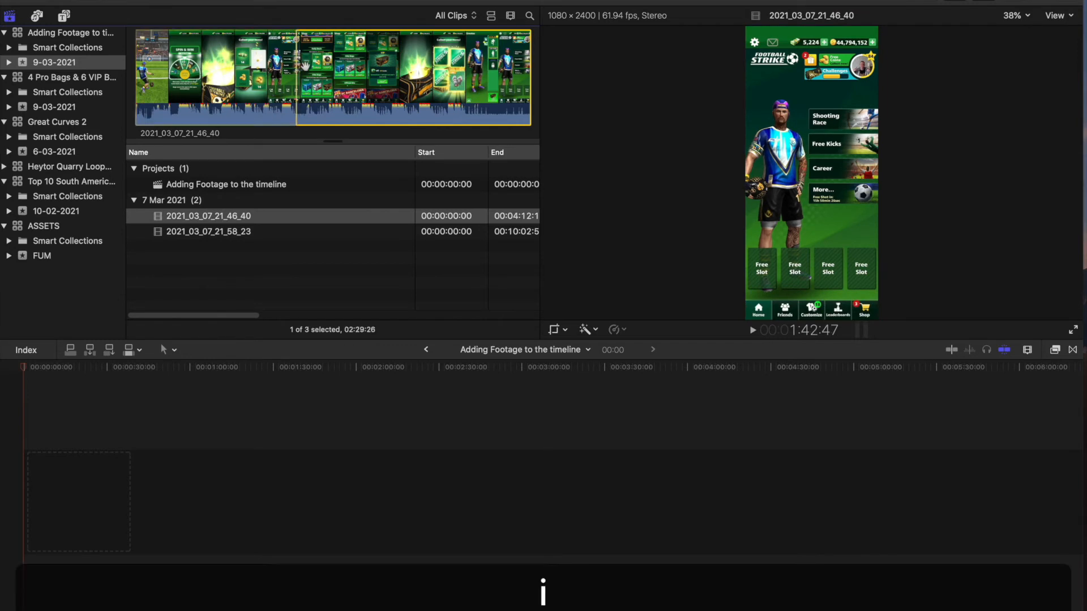
- Append the marked range, running to the end of the source clip, to the empty timeline and delete it again
left_click(330, 56)
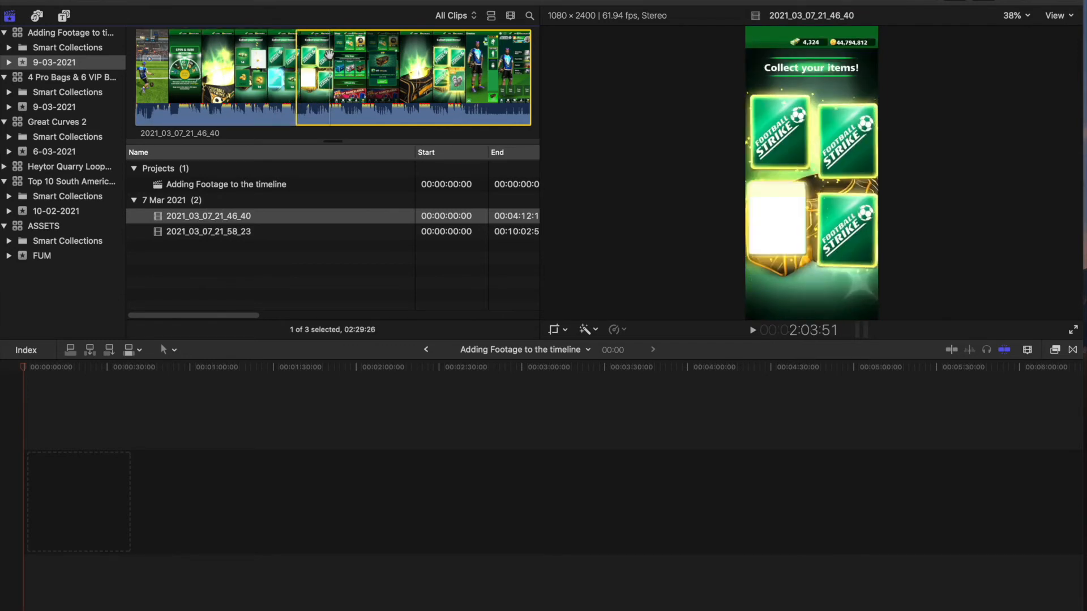
left_click(348, 55)
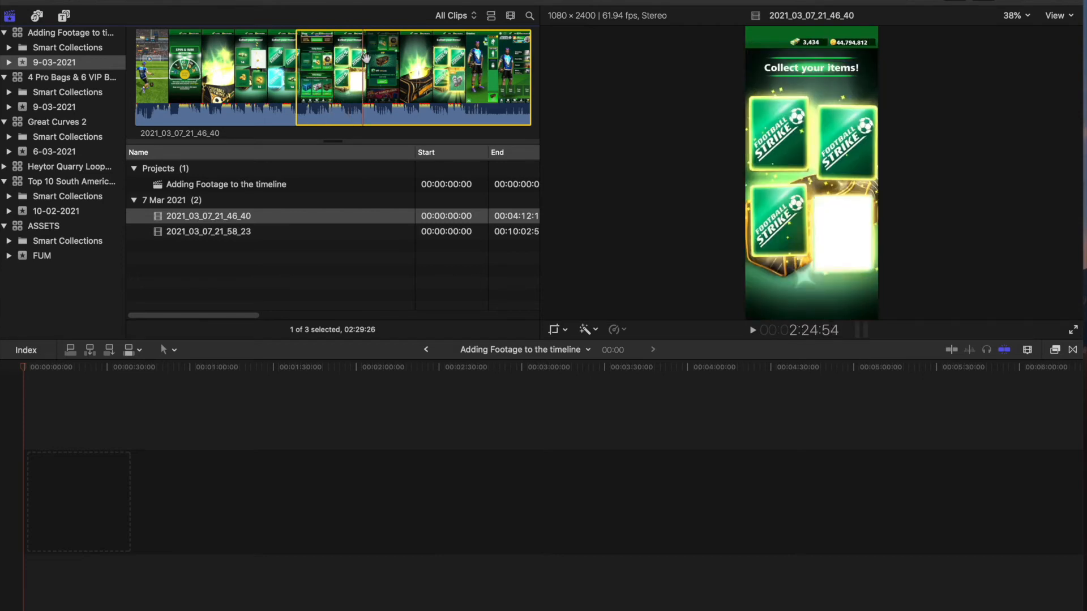
key("e")
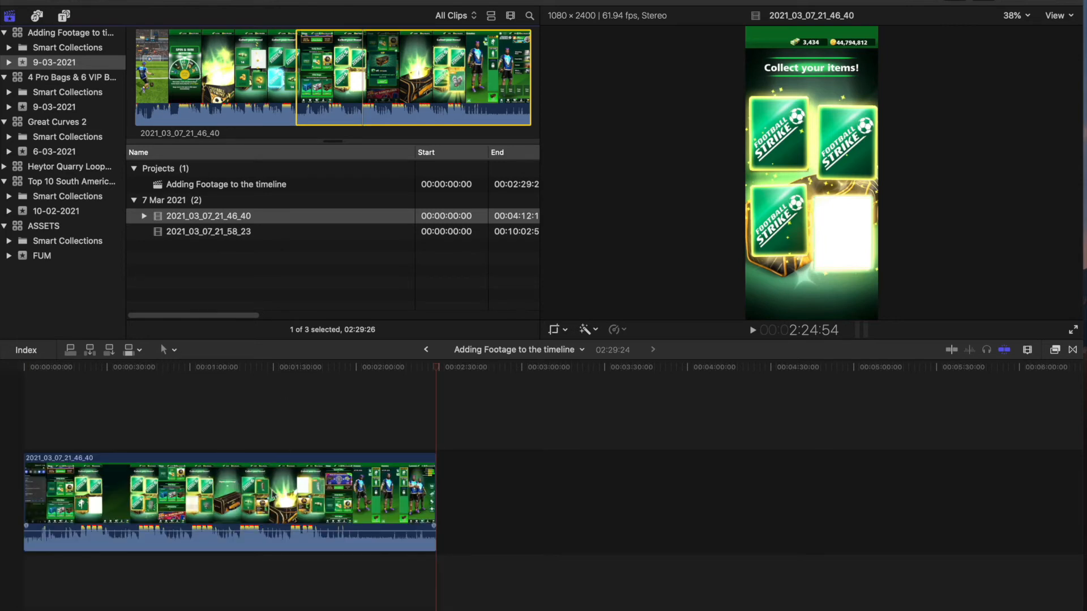
left_click(256, 525)
key("BackSpace")
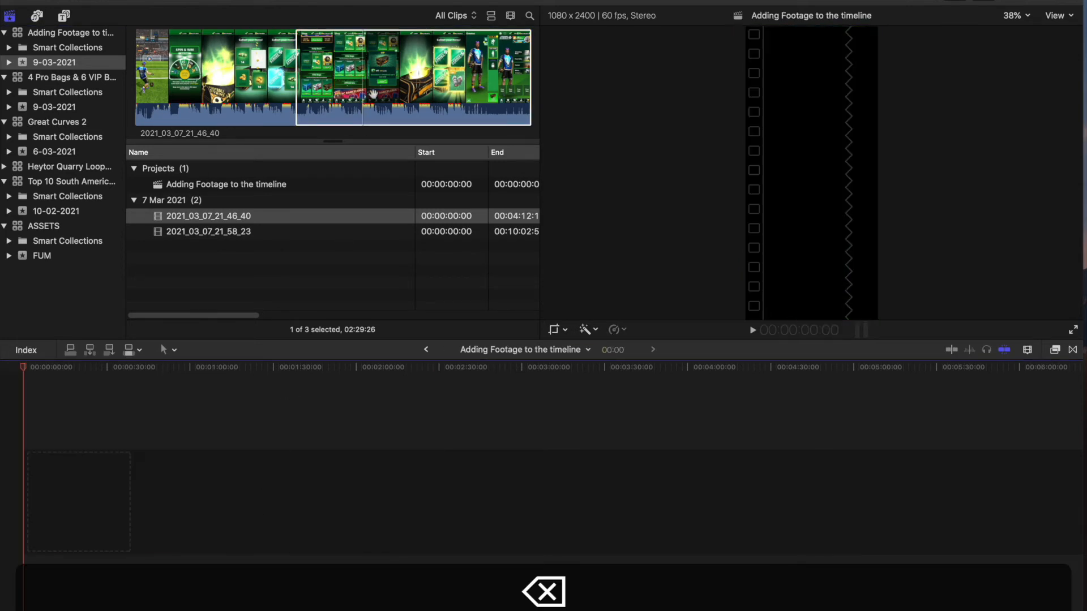
- Mark the end of the browser clip's range at about 2:26 and append the range to the timeline
left_click(367, 65)
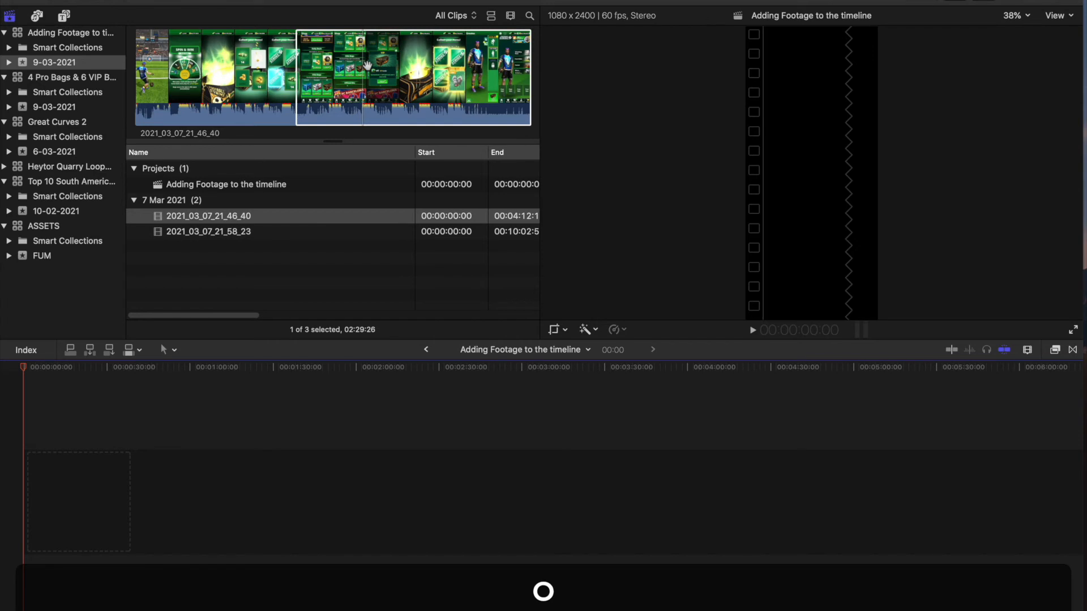
key("o")
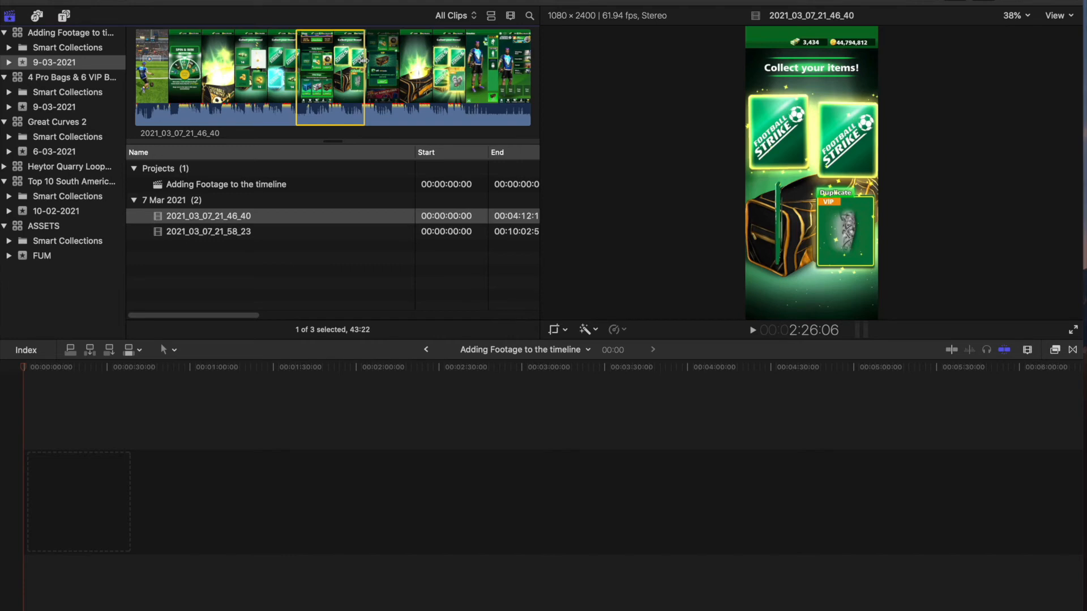
key("e")
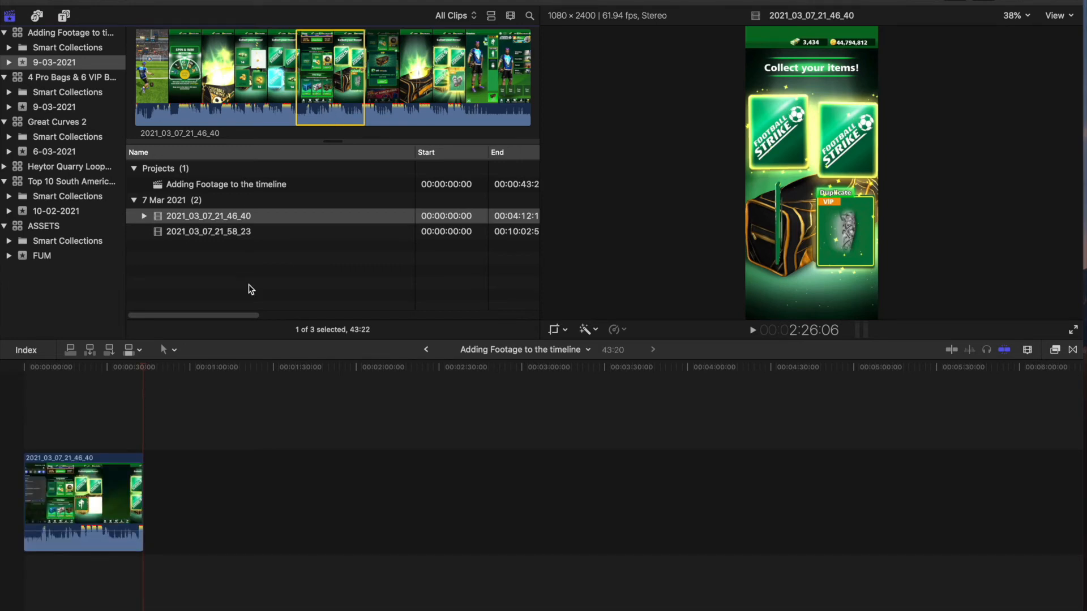
- Delete the appended clip from the timeline and extend the browser range to cover the entire source clip
left_click(115, 490)
key("Delete")
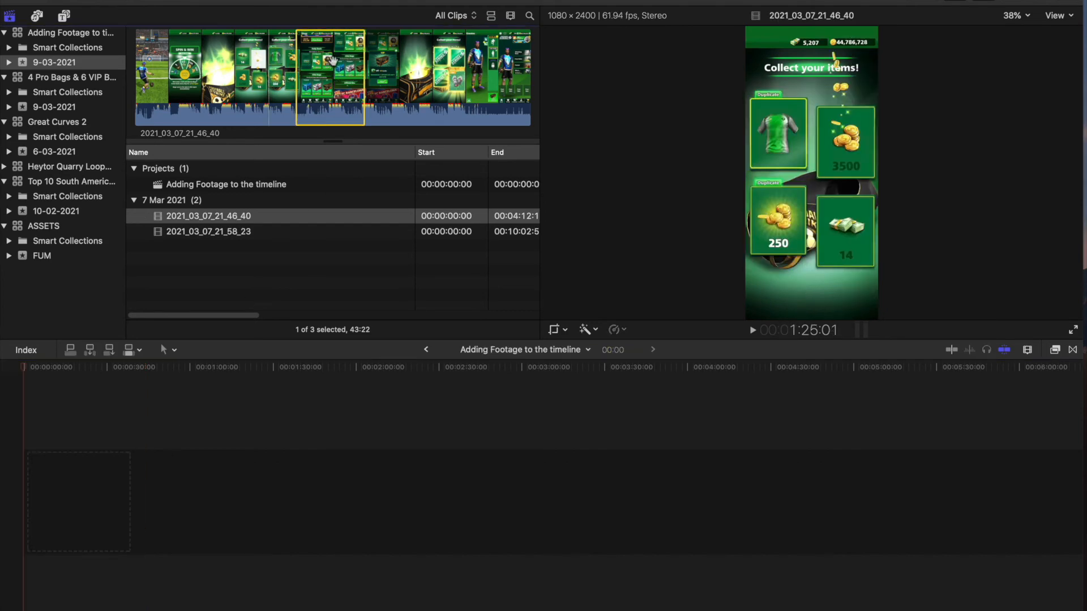
left_click_drag(296, 65, 143, 74)
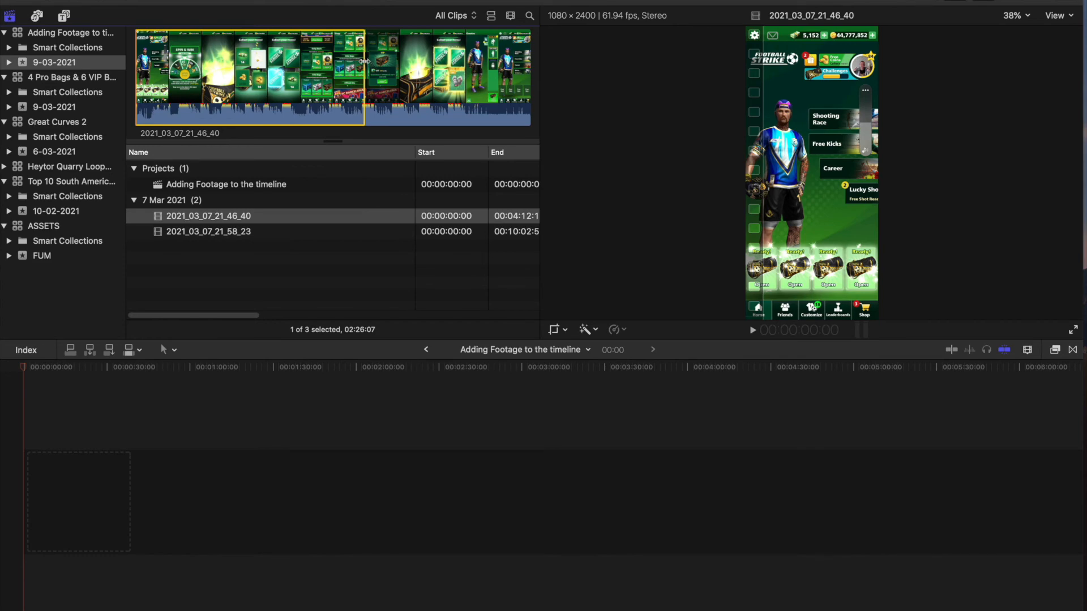
left_click_drag(364, 67, 530, 64)
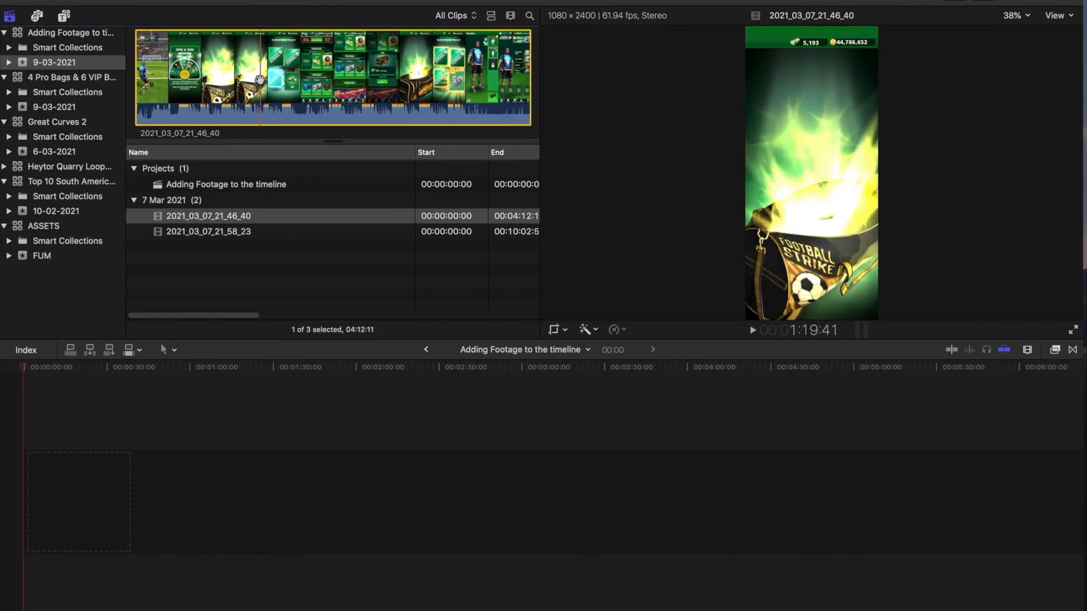
- Mark a range from about 1:19 to 3:17 in the clip 2021_03_07_21_46_40 and append it to the timeline
key("i")
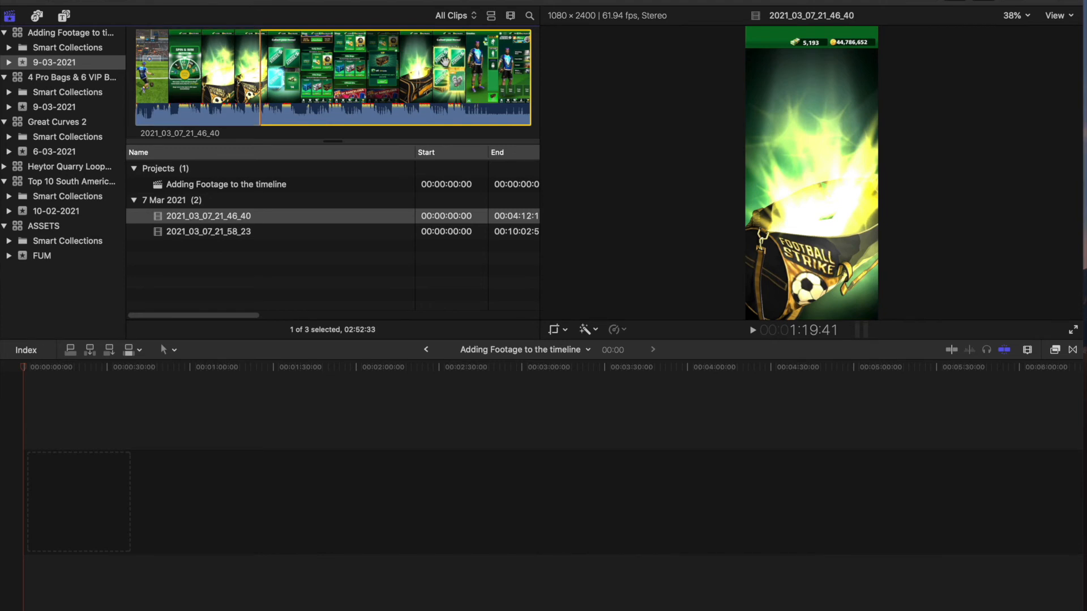
key("o")
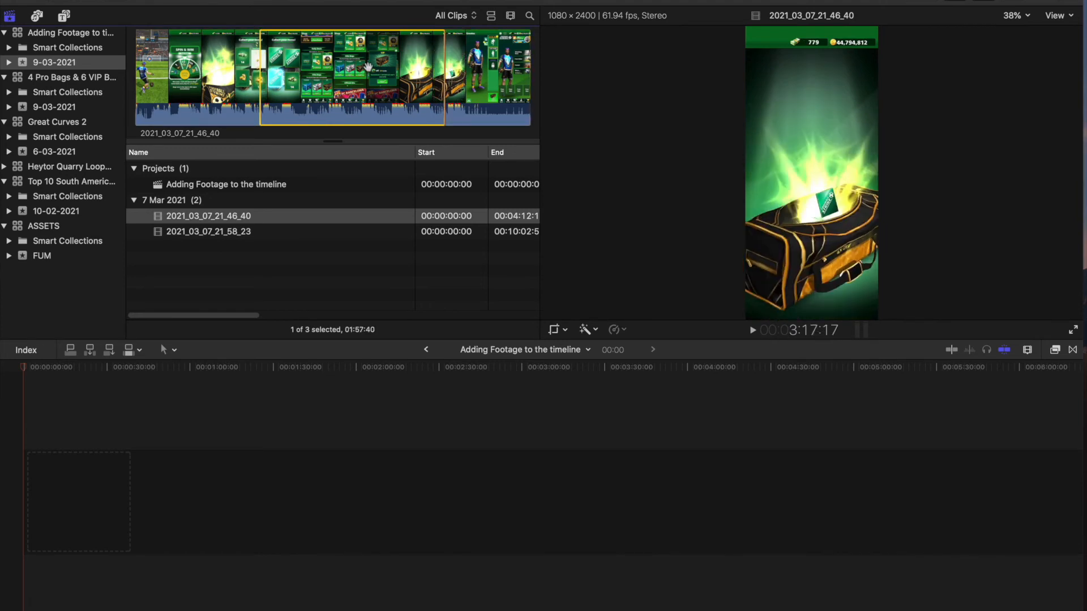
key("e")
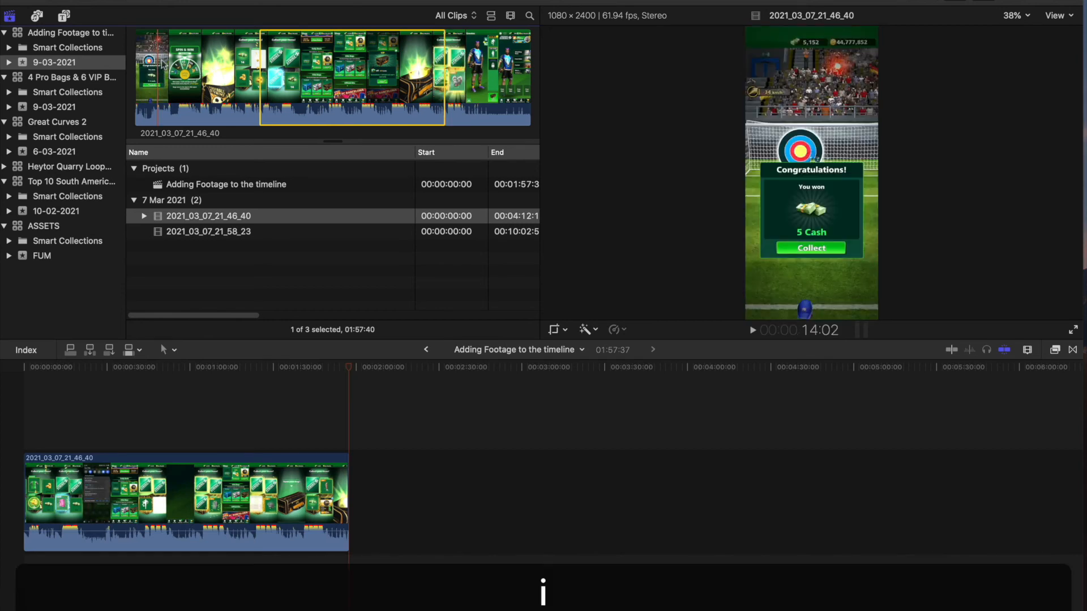
- Mark a range from about 0:14 to 0:51 in the same source clip and append it after the first timeline clip
key("i")
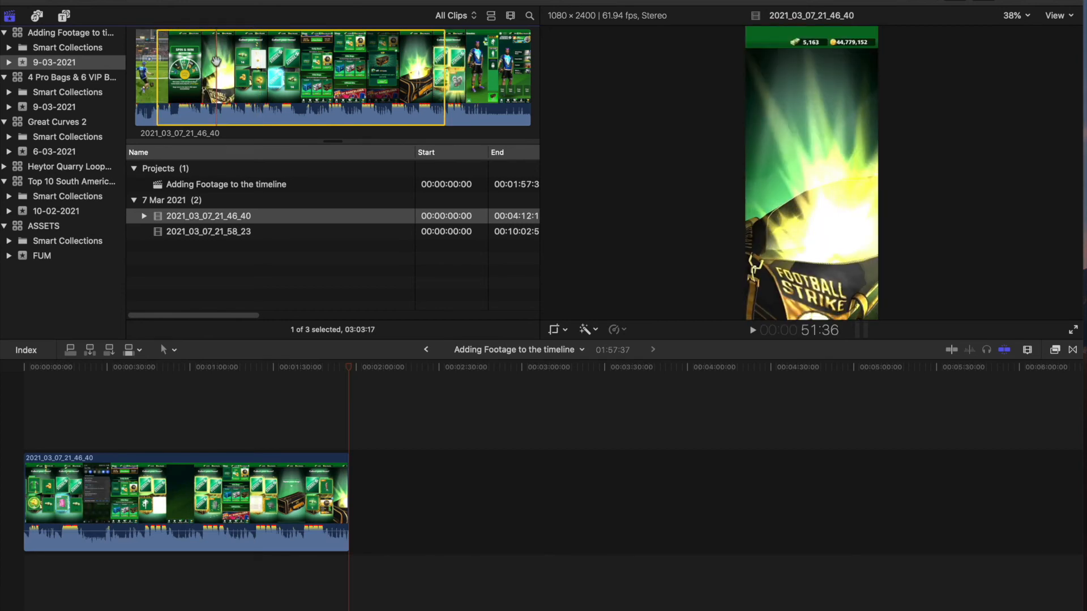
key("o")
key("e")
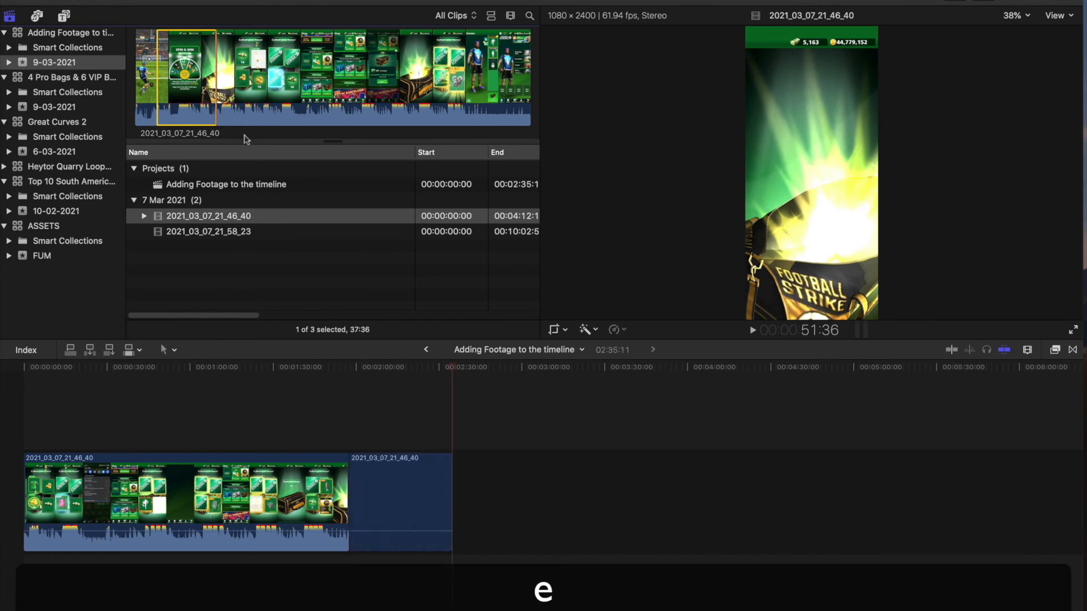